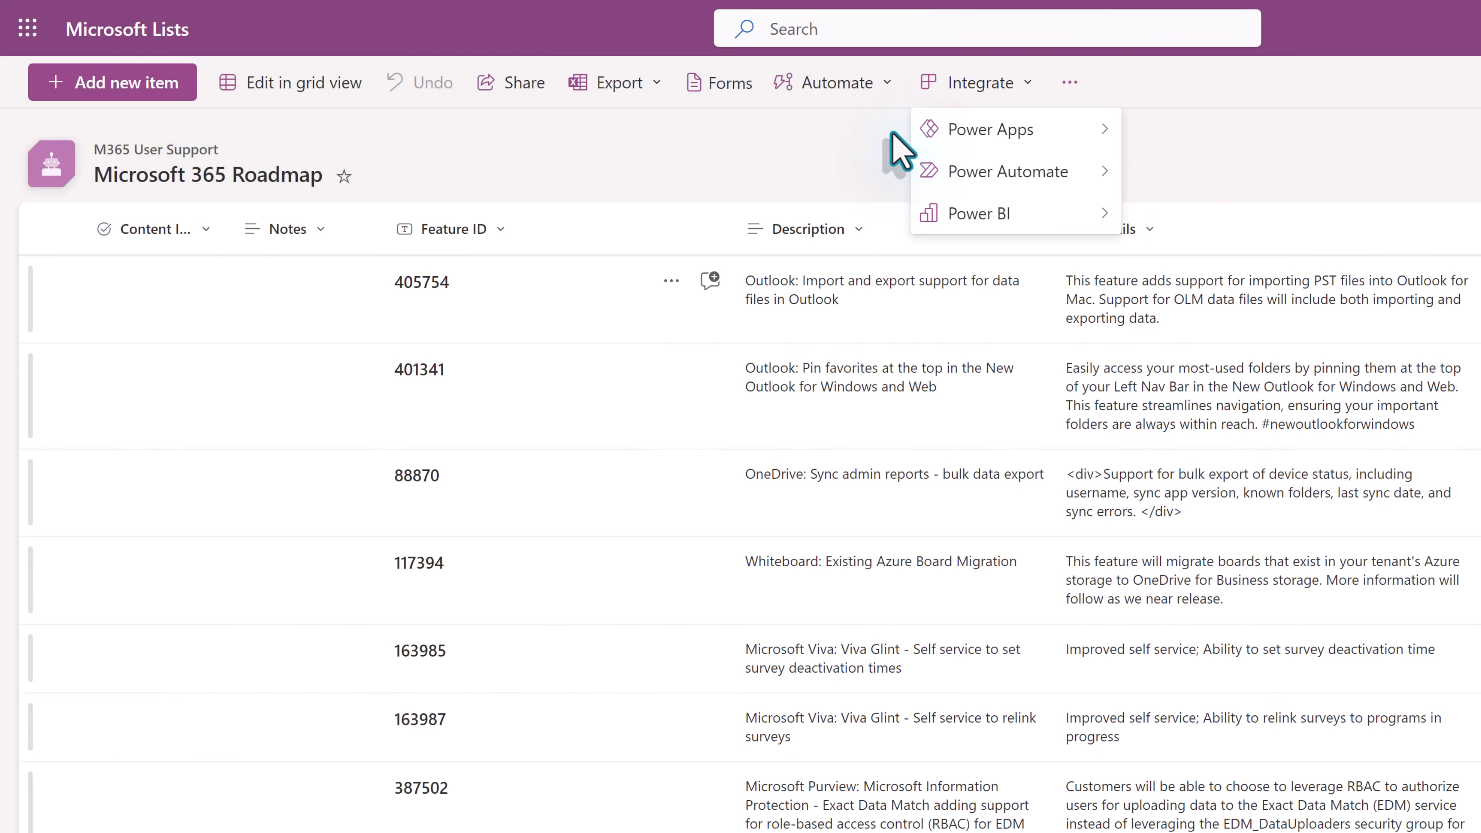
mouse_move(945, 137)
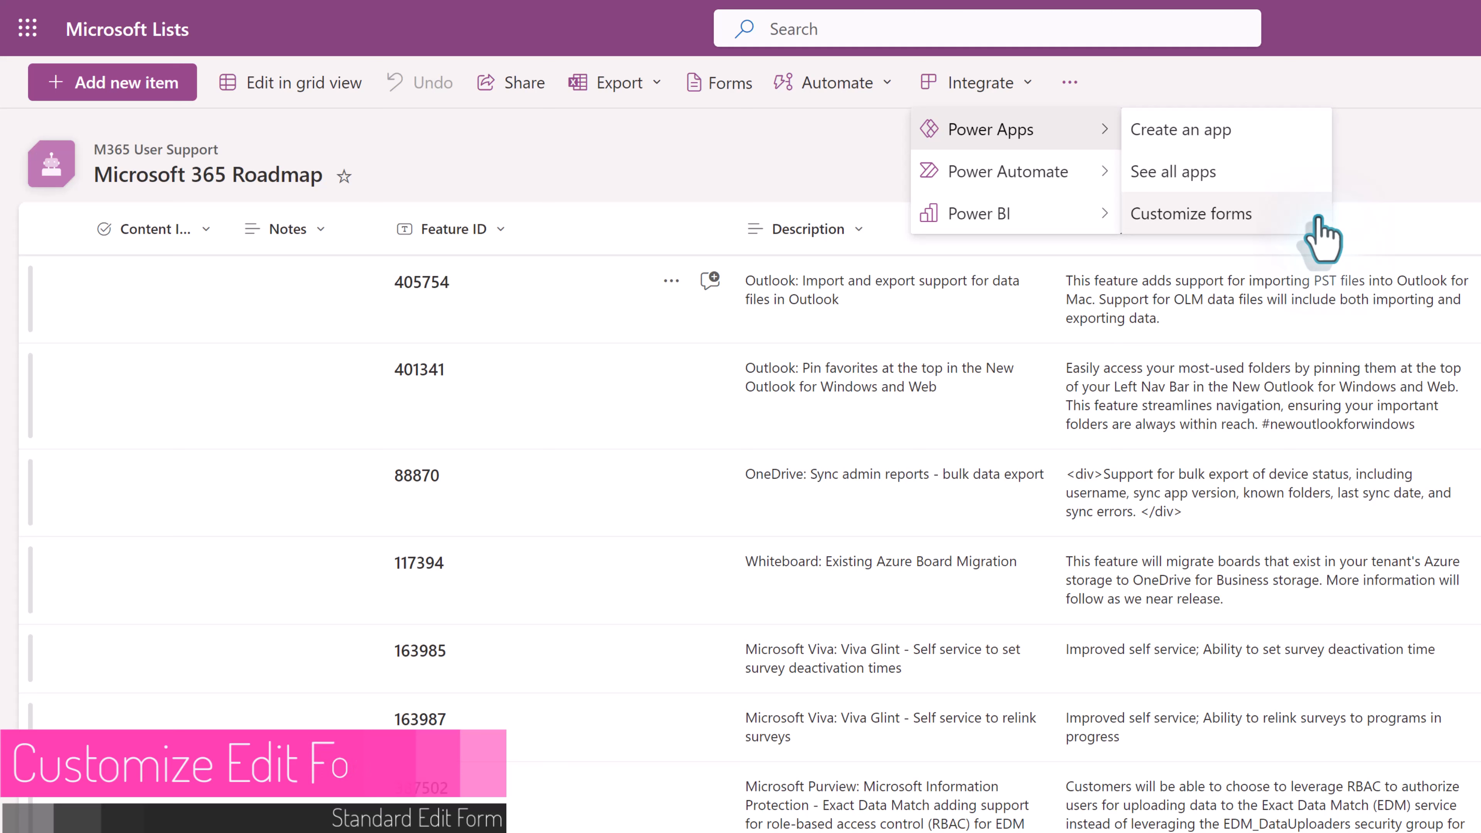
click(1160, 216)
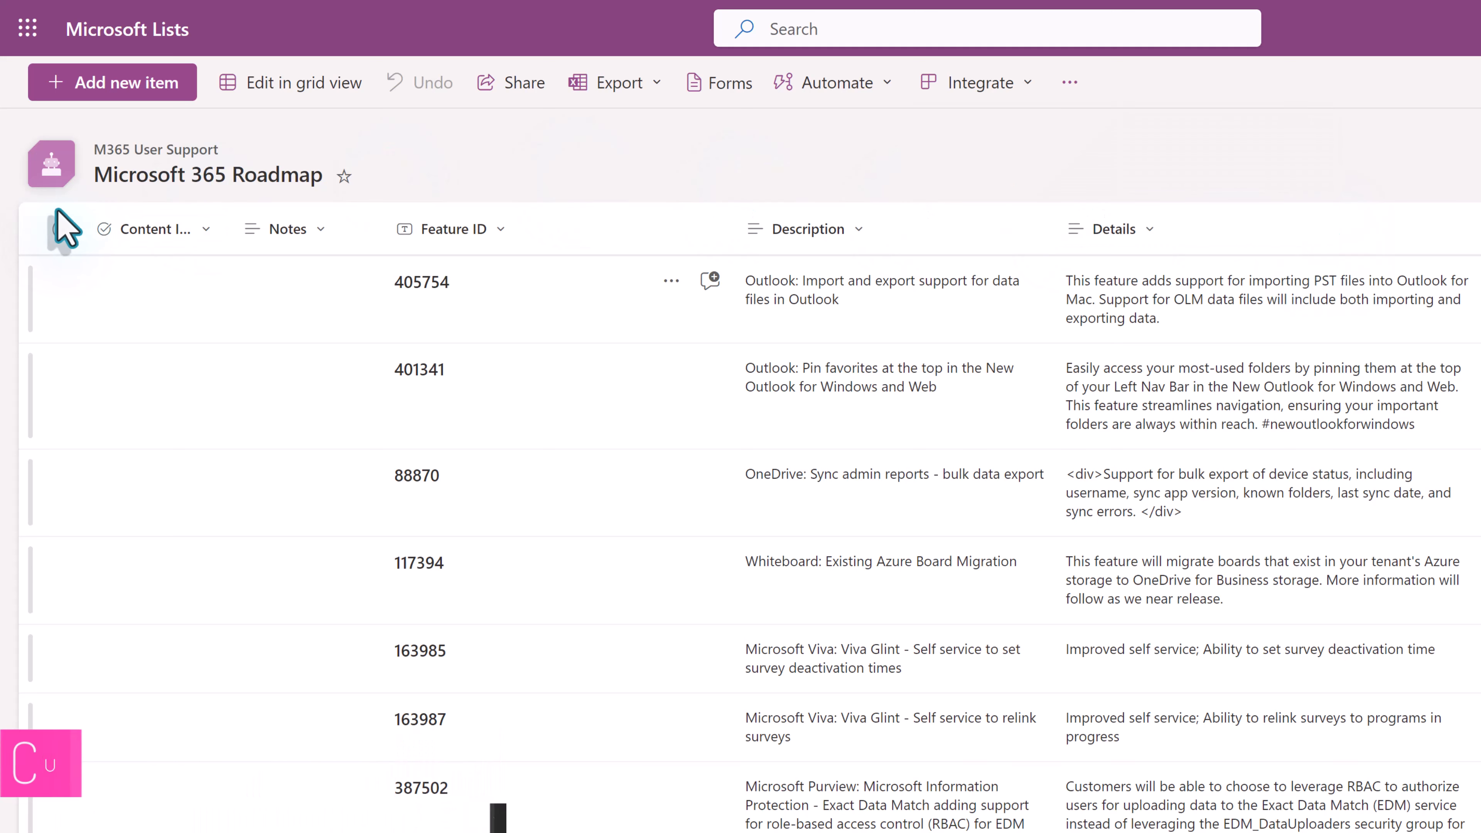
Step: Examine the fields in the standard edit form of the item with Feature ID 405754, then close it without saving and deselect the item
click(62, 282)
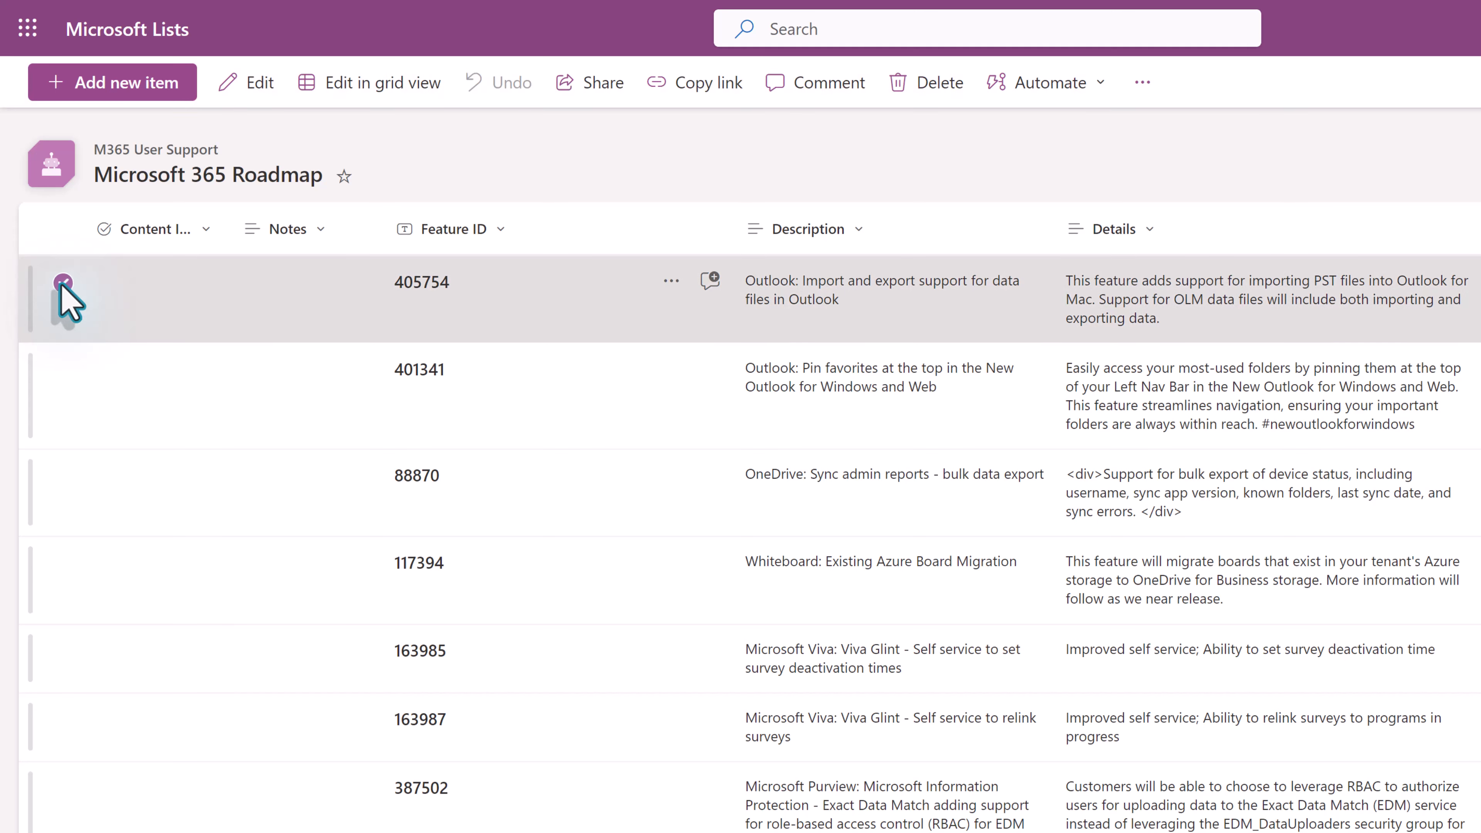
click(251, 90)
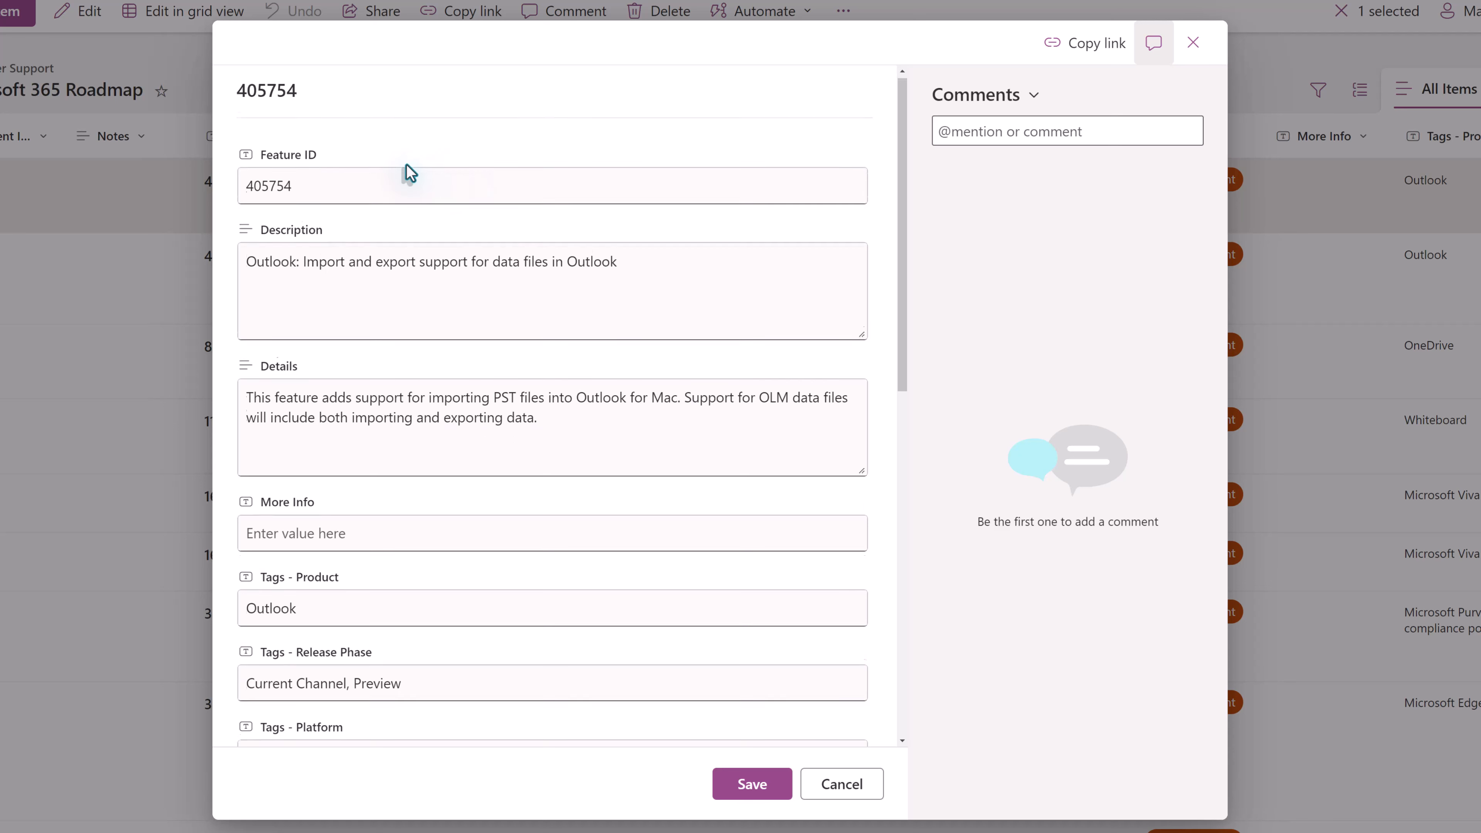
scroll(403, 175, down, 1)
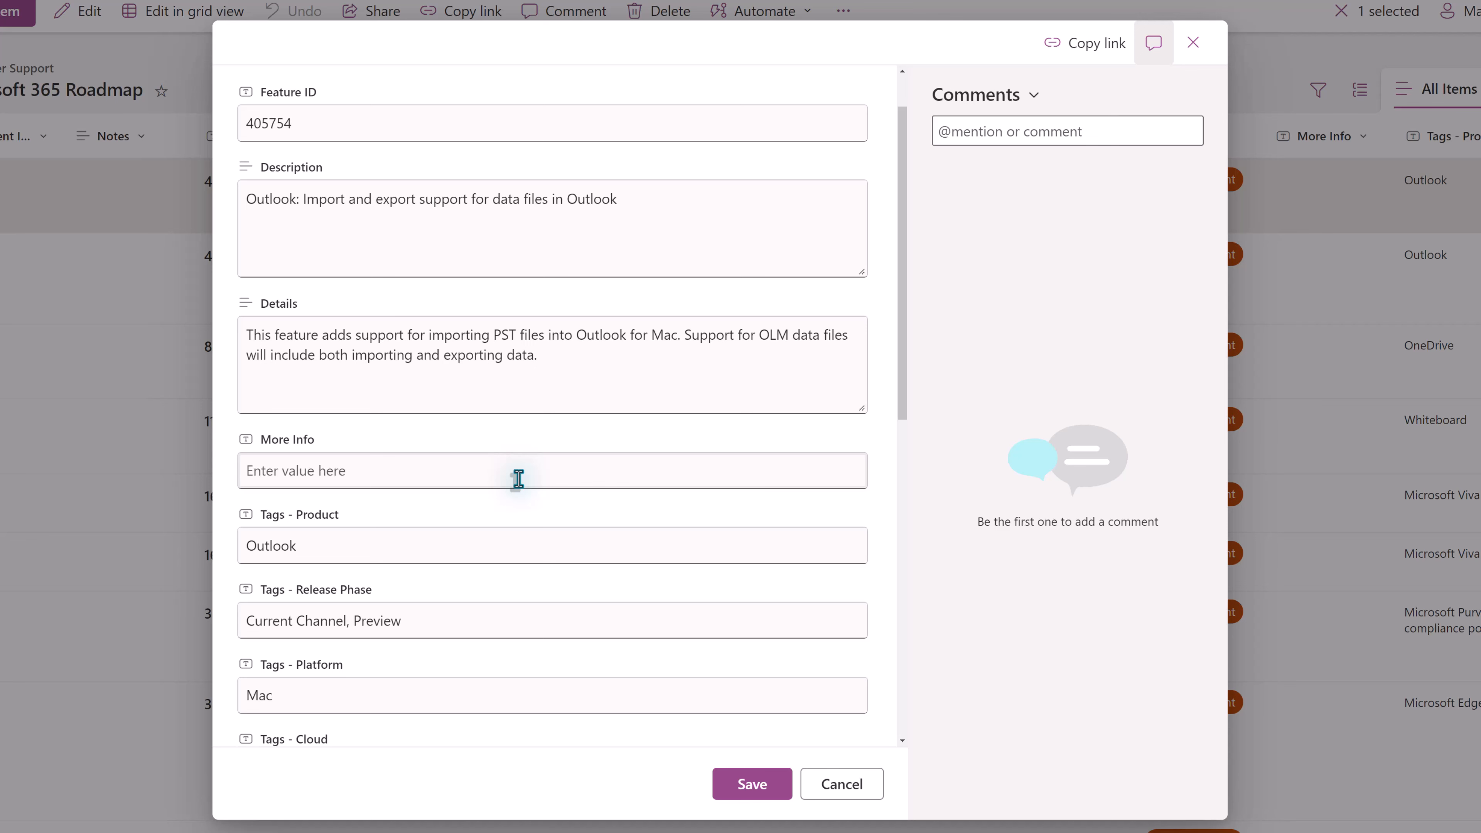
scroll(443, 630, down, 8)
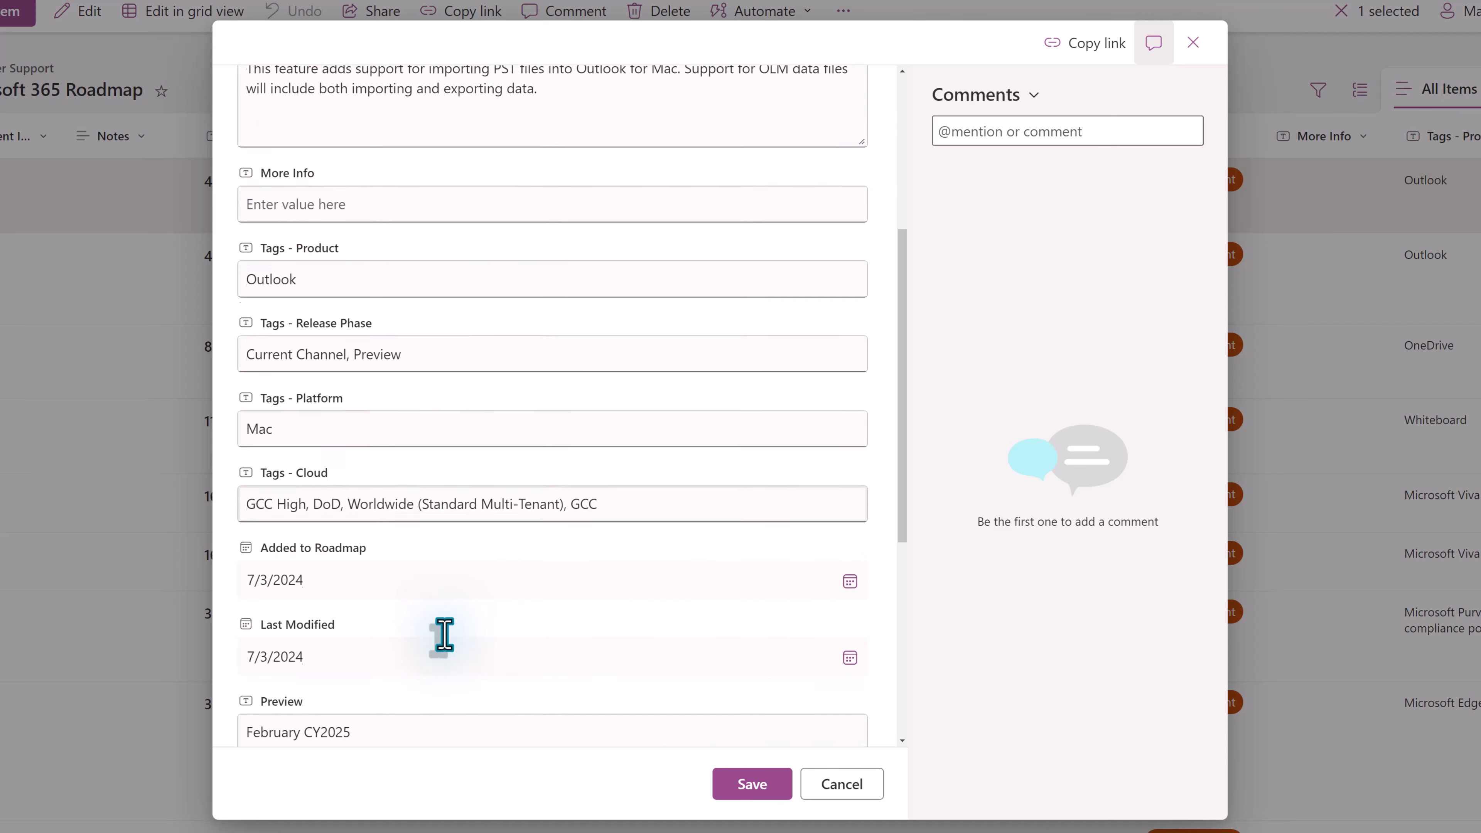
scroll(443, 633, down, 2)
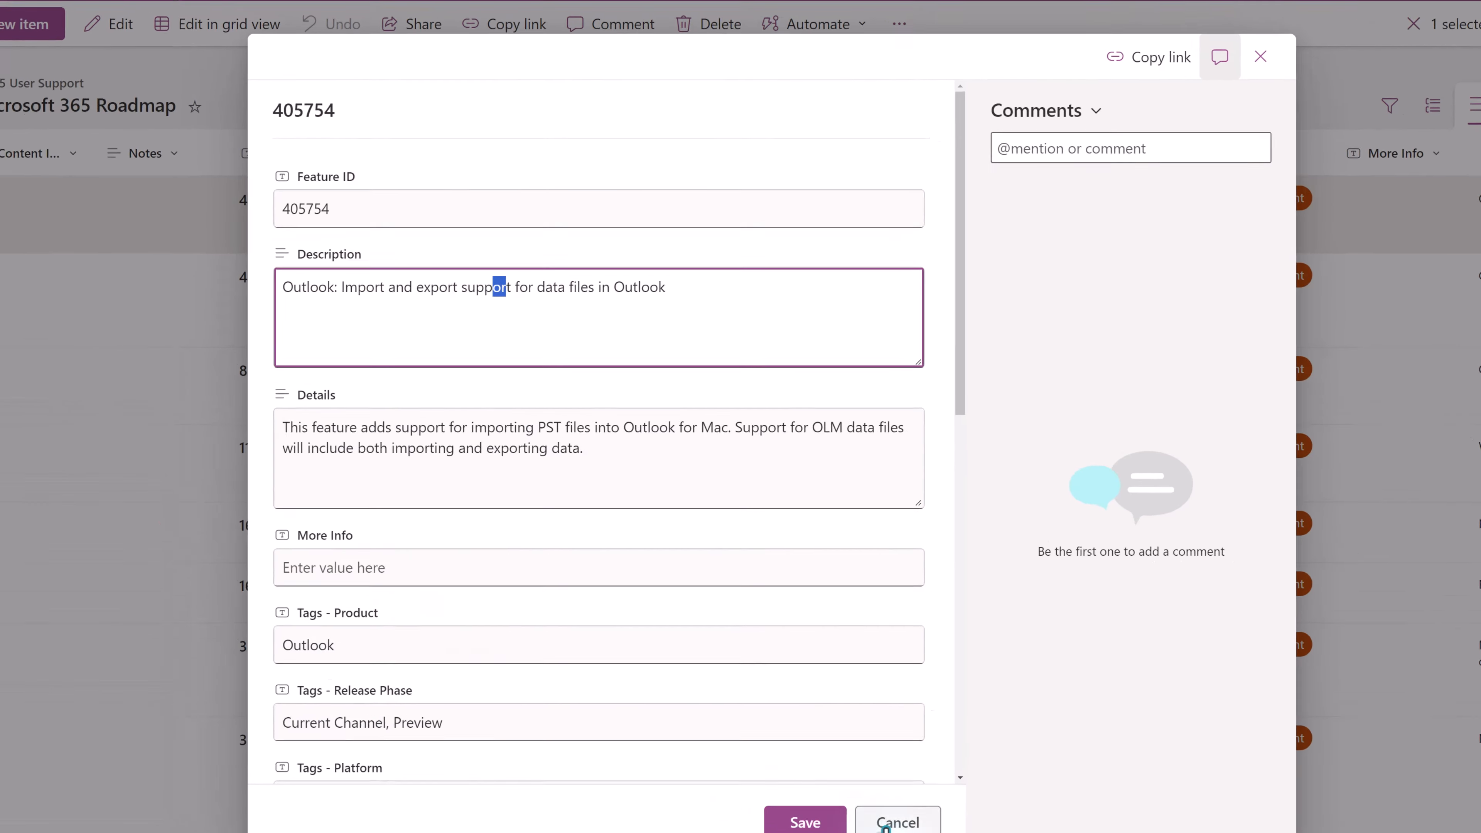
click(842, 783)
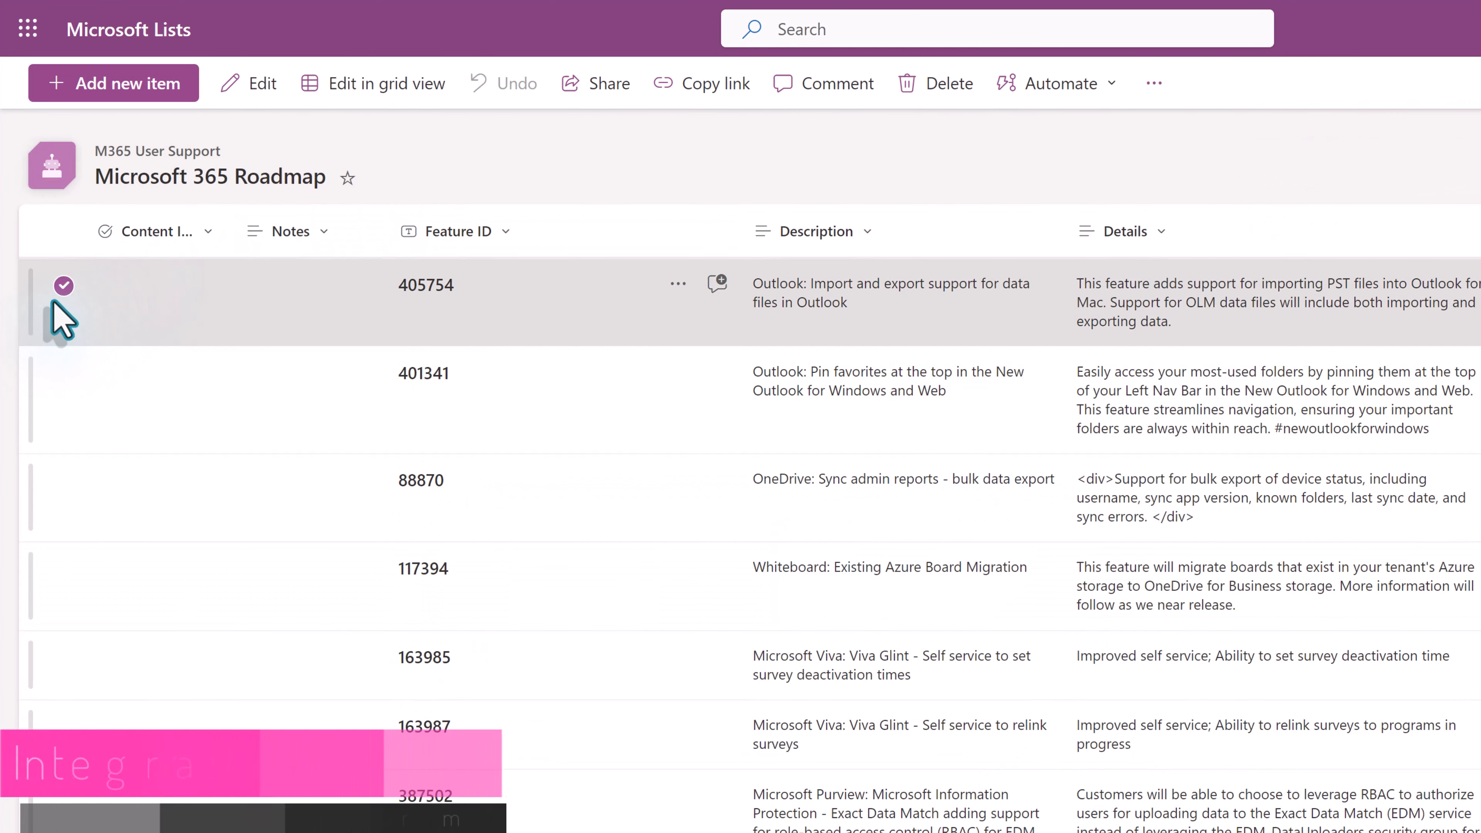
click(64, 287)
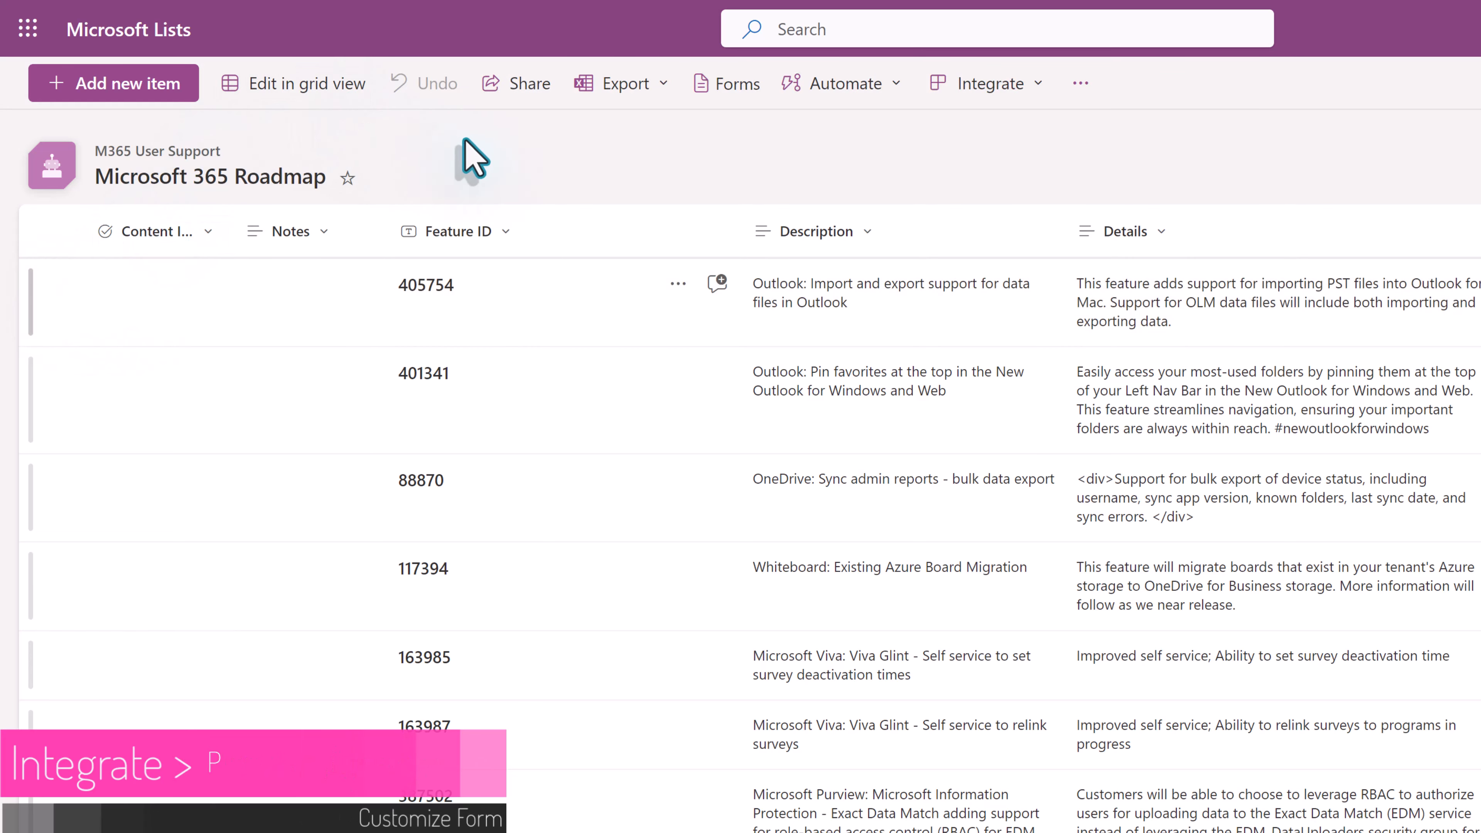
Step: Open the Microsoft 365 Roadmap list's form for customization in Power Apps
click(1040, 87)
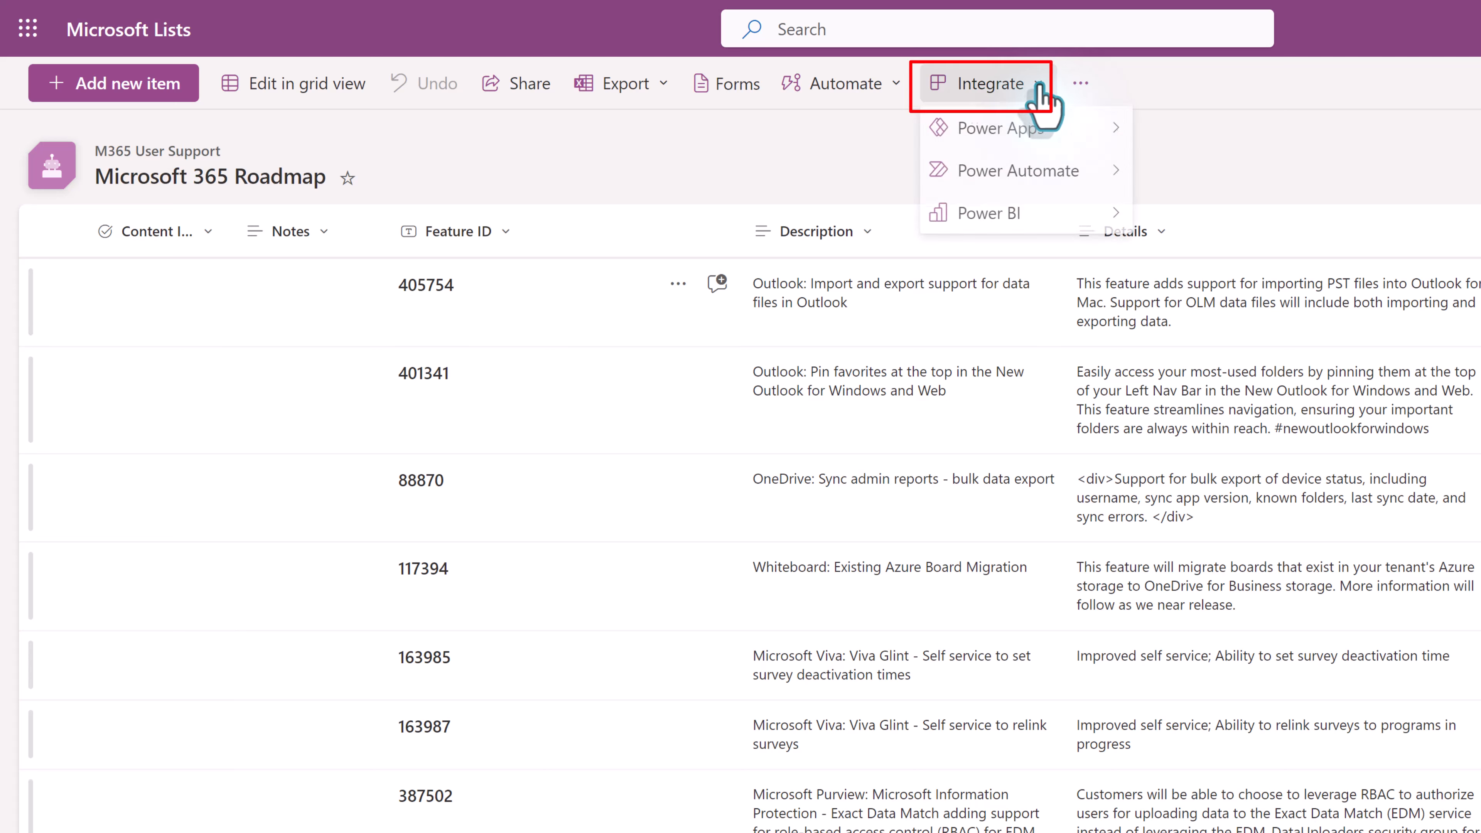
mouse_move(1045, 131)
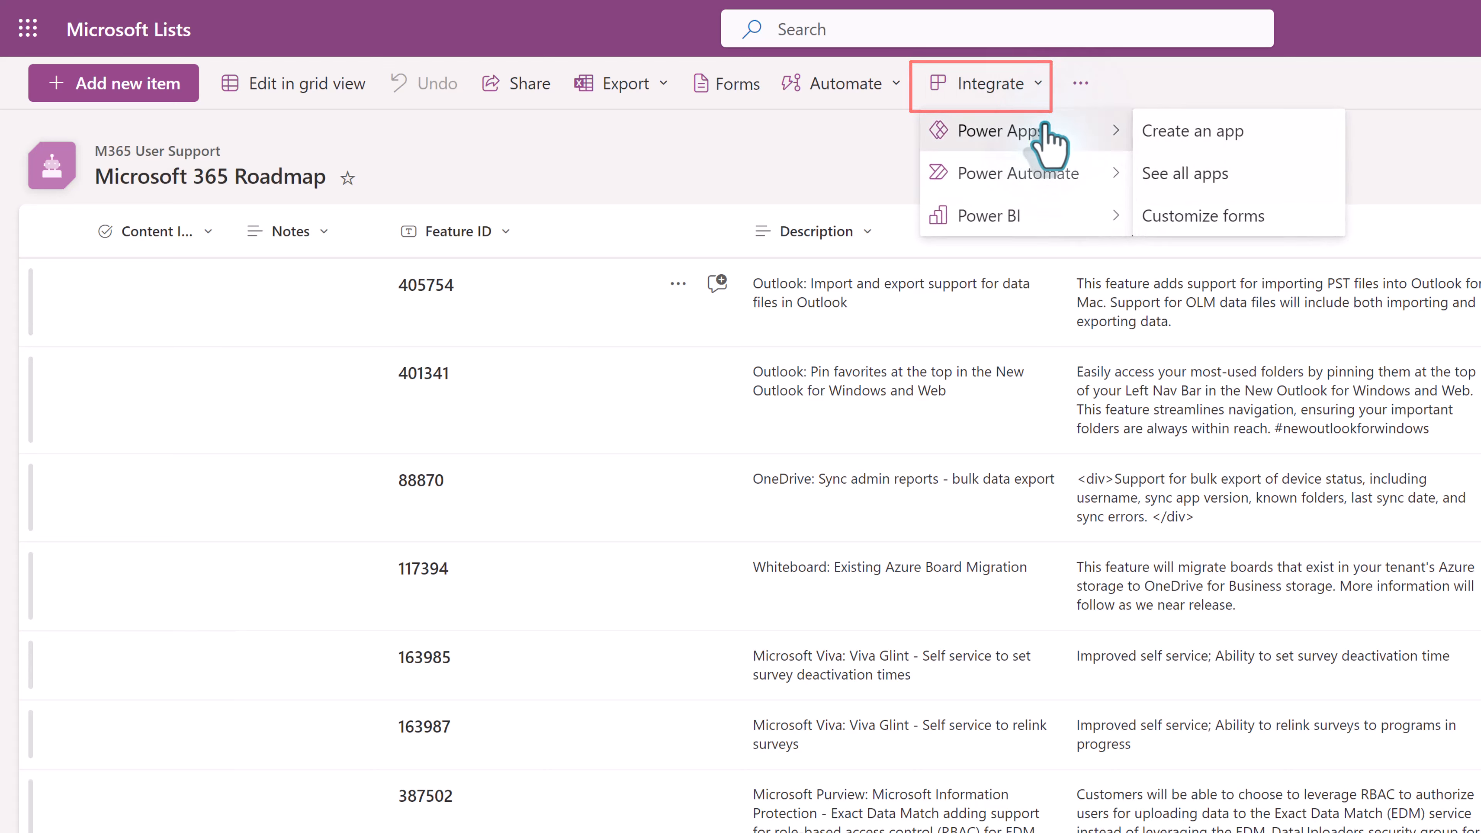
click(1247, 216)
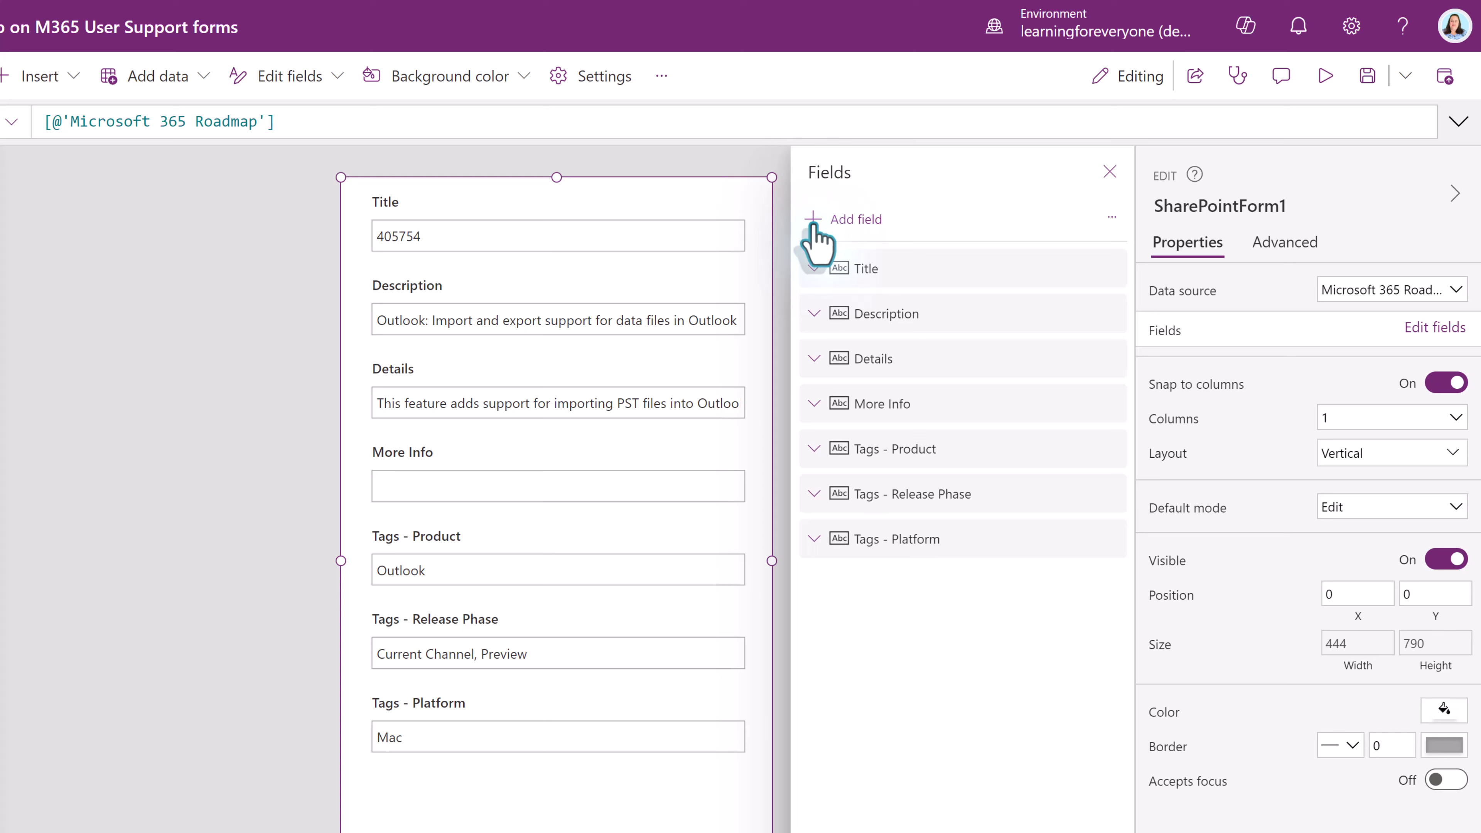
Step: Add the fields Added to Roadmap, Content Ideas, Notes, Preview, Release and Stauts to the form
click(816, 237)
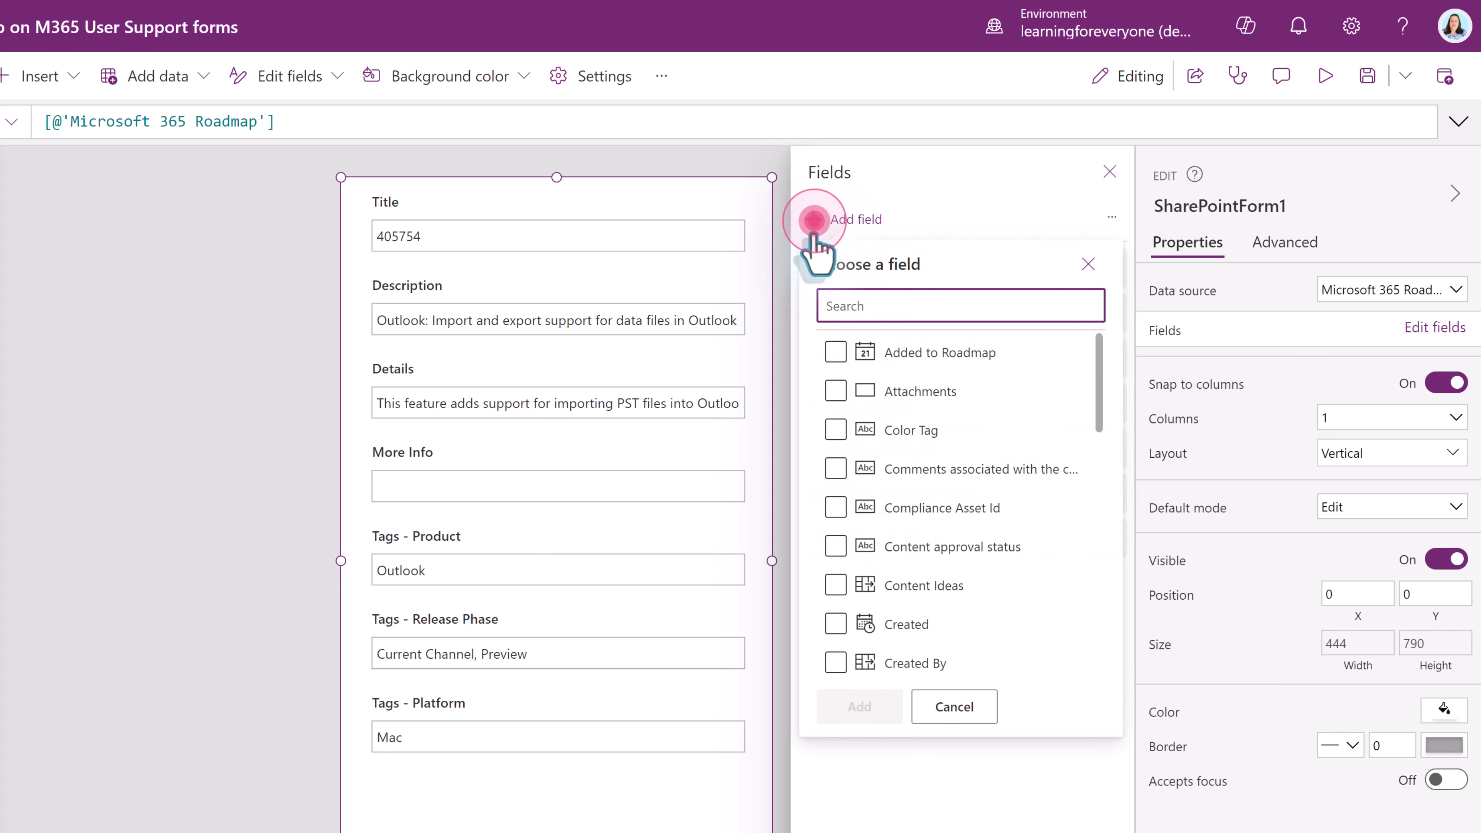
click(836, 353)
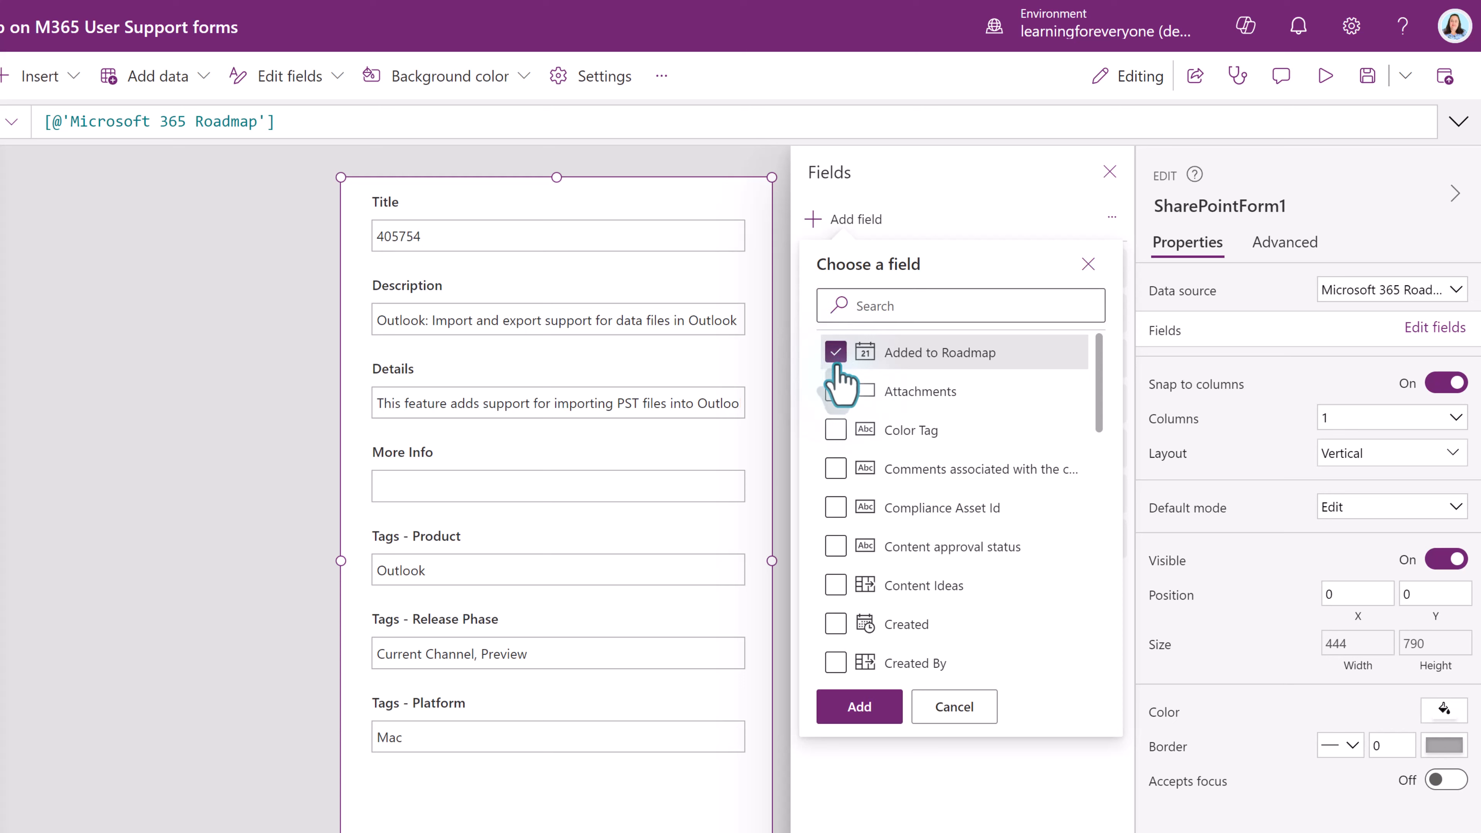
click(836, 587)
scroll(829, 604, down, 5)
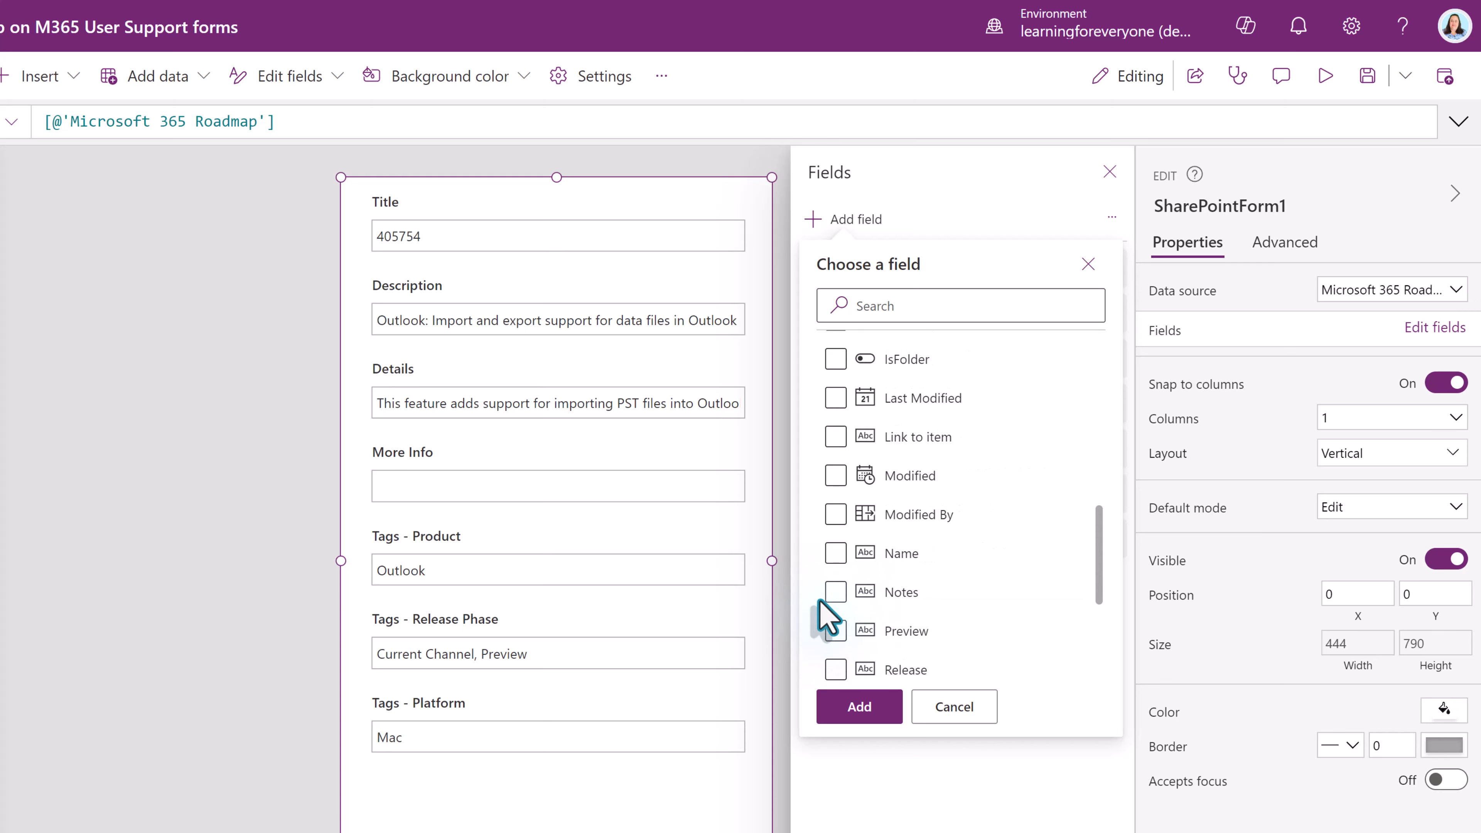
scroll(837, 612, down, 1)
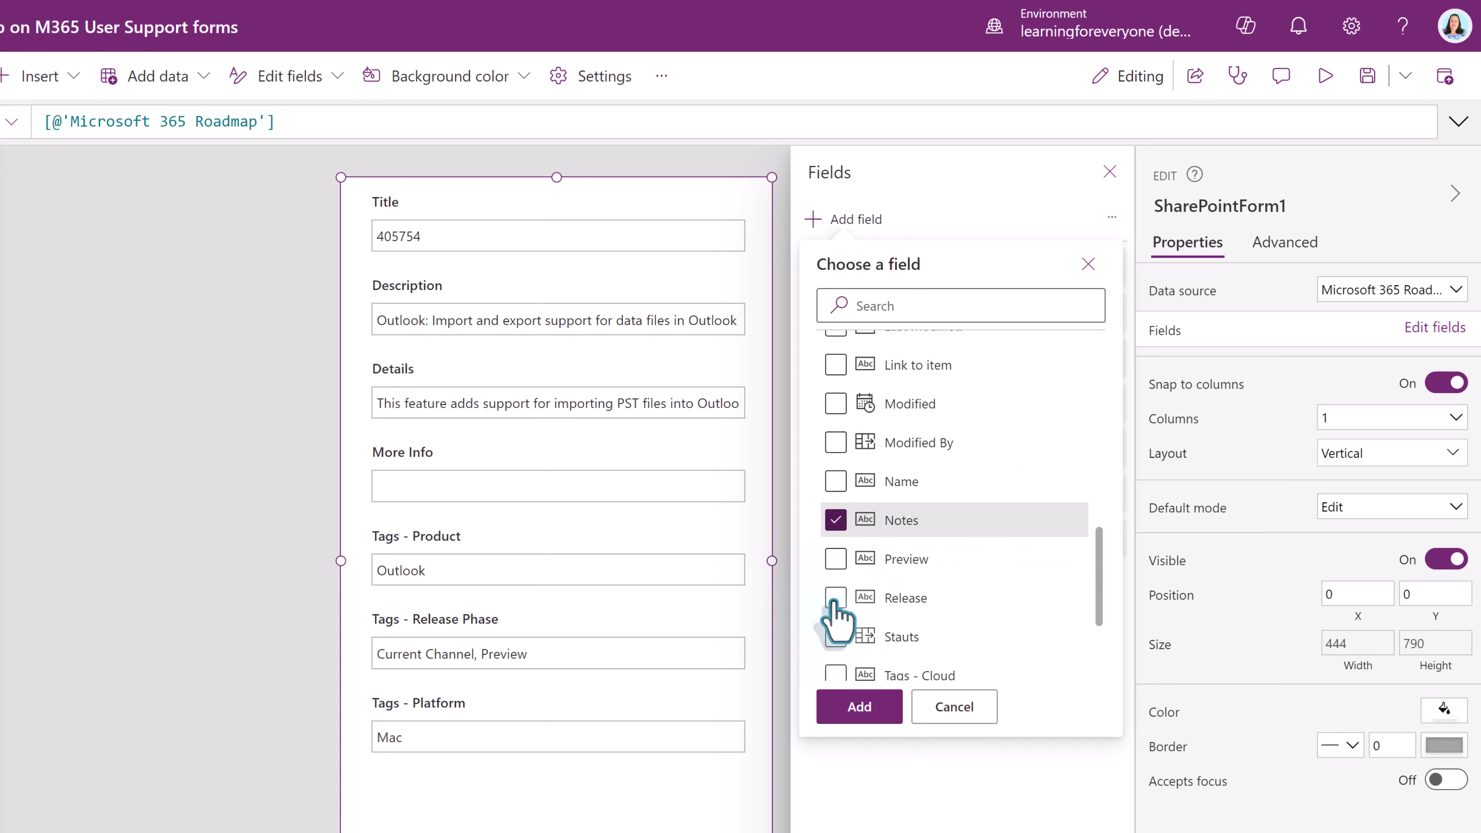
click(837, 561)
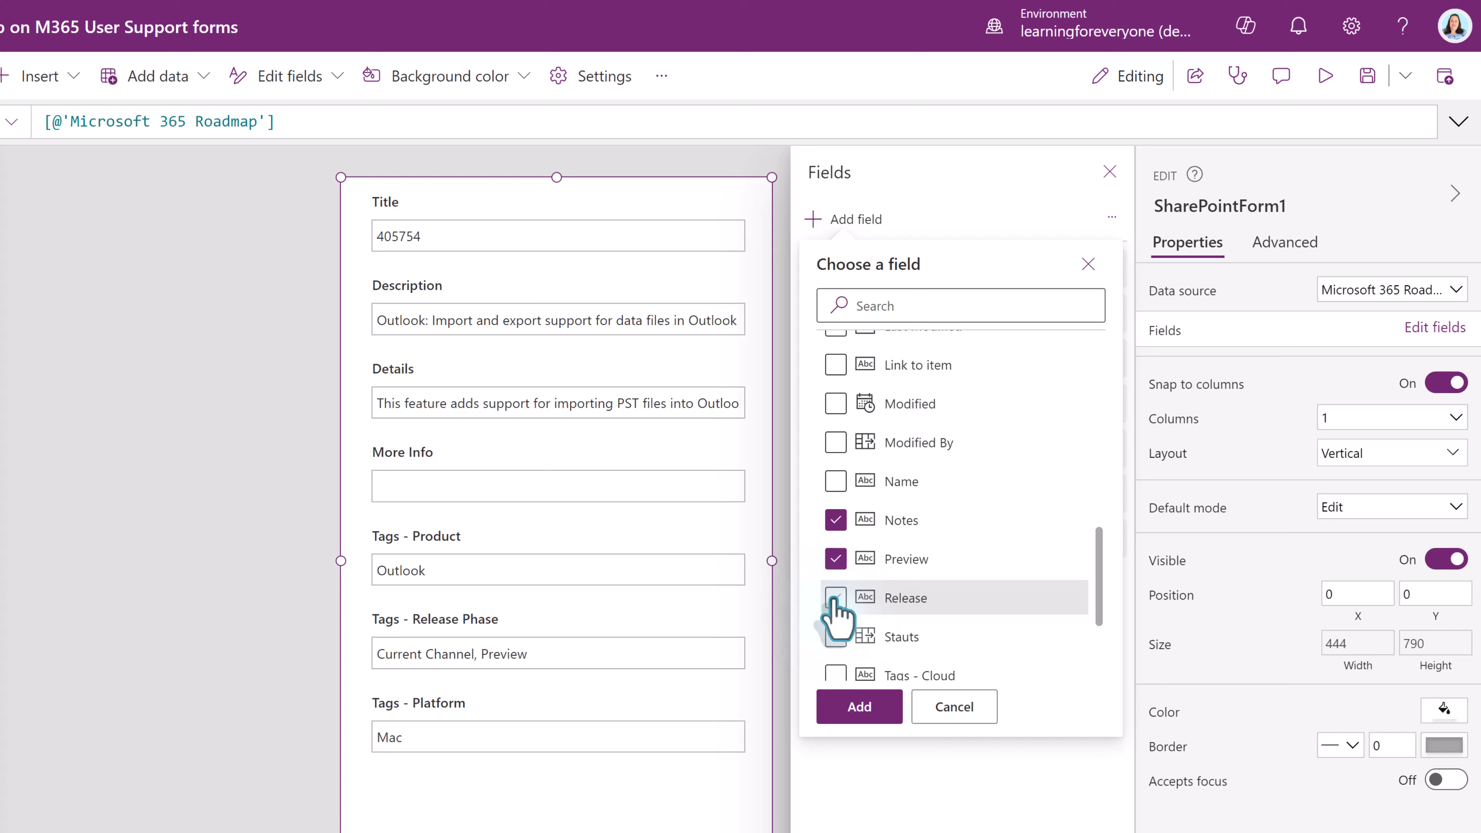
click(835, 598)
click(835, 637)
scroll(958, 615, down, 3)
scroll(992, 604, up, 15)
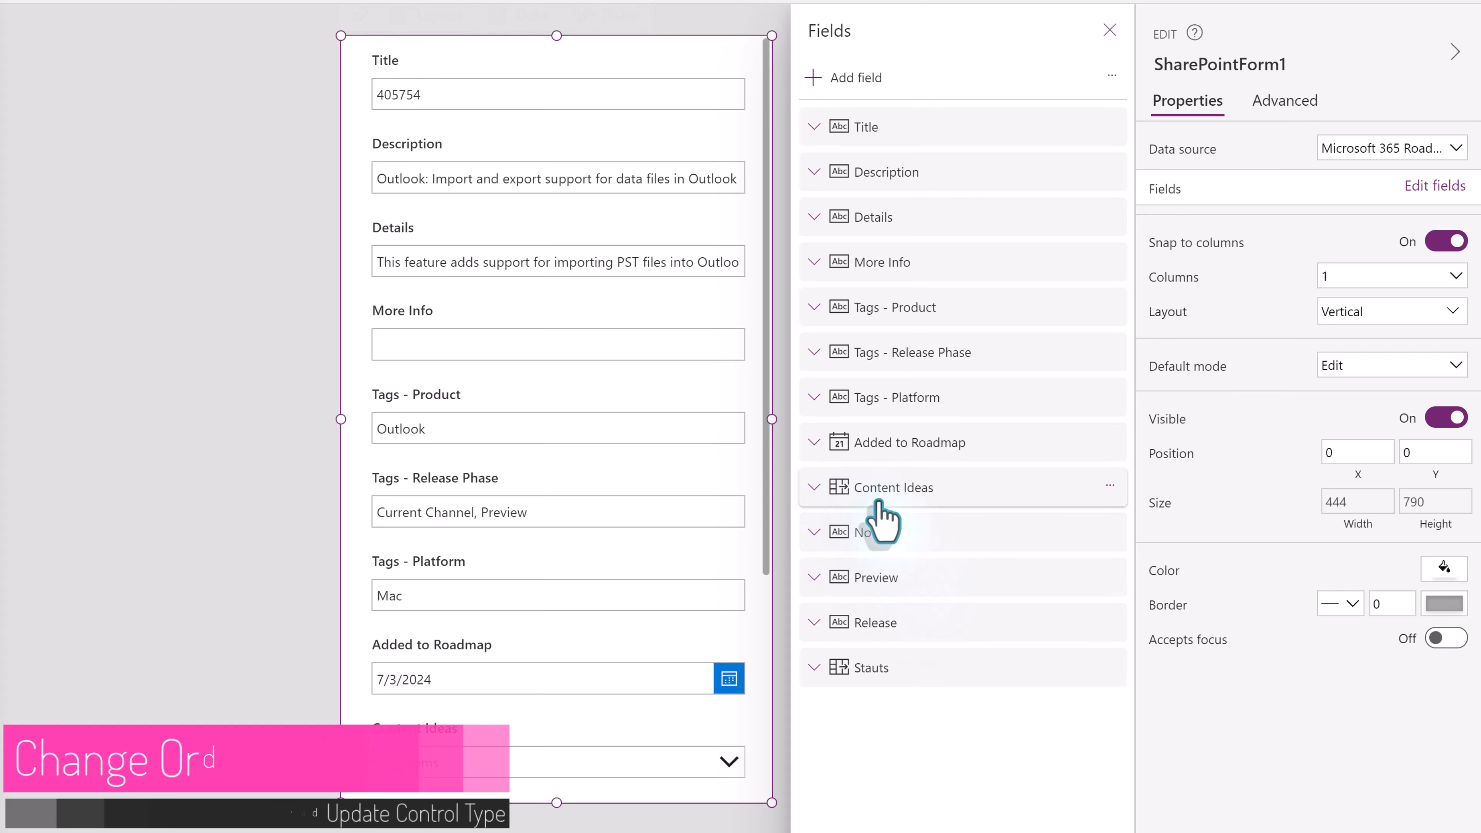
Step: Reorder the form fields so Added to Roadmap follows Title, and Content Ideas, Notes and Stauts follow Details
drag(884, 516, 909, 291)
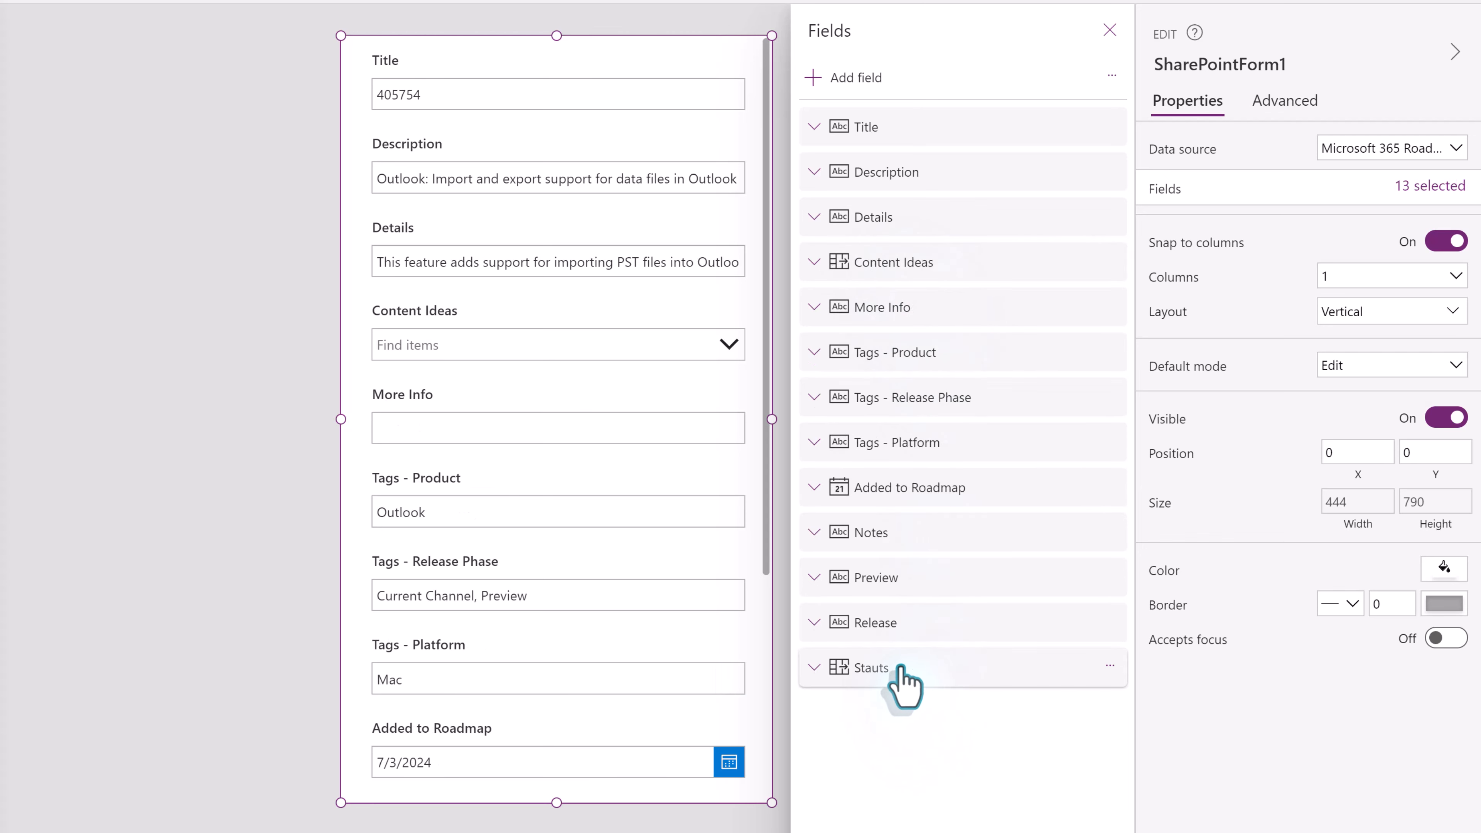
drag(890, 534, 892, 283)
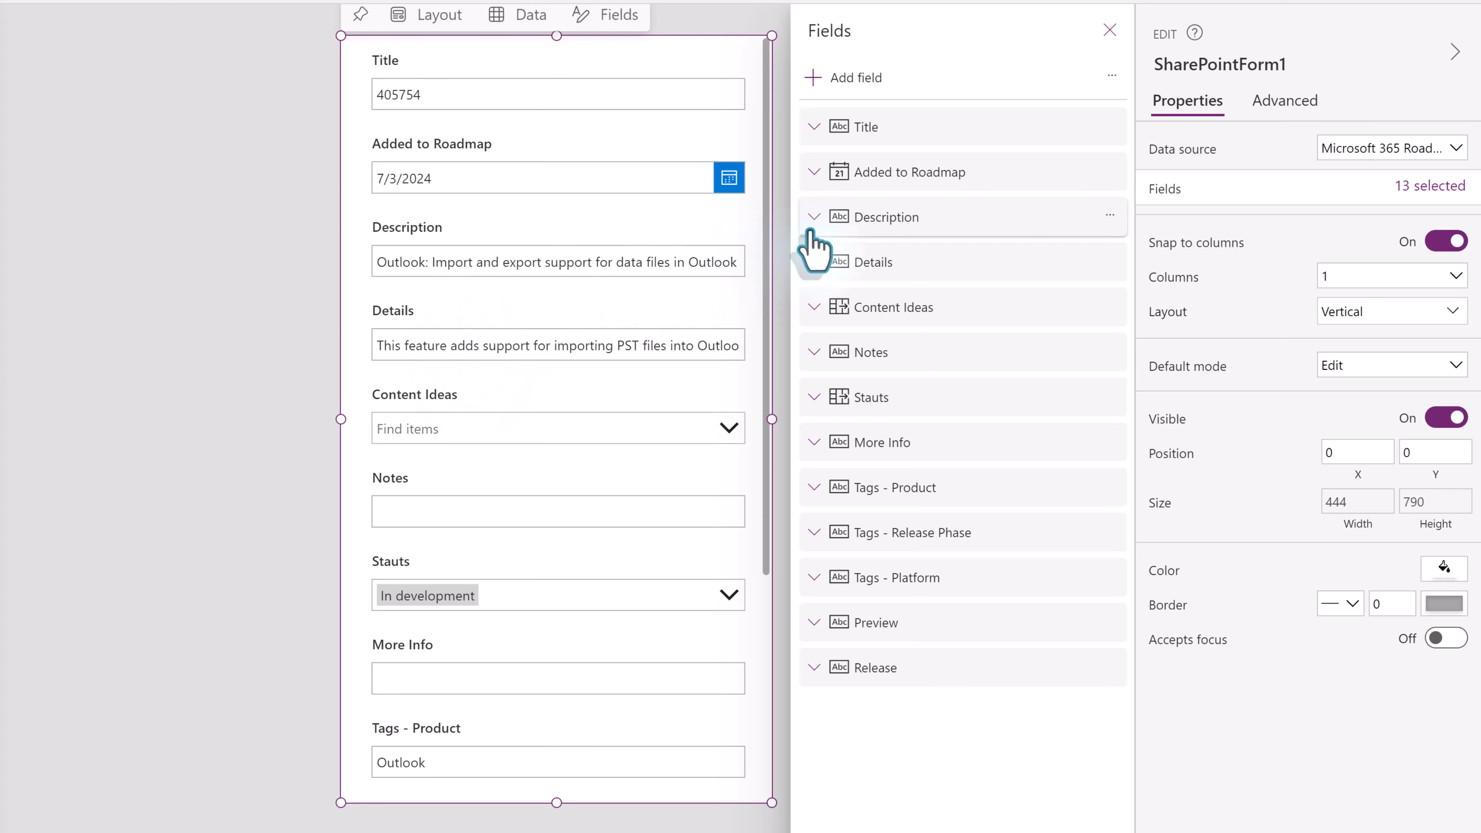
Step: Set the Description field's control type to Edit multi-line text
click(814, 216)
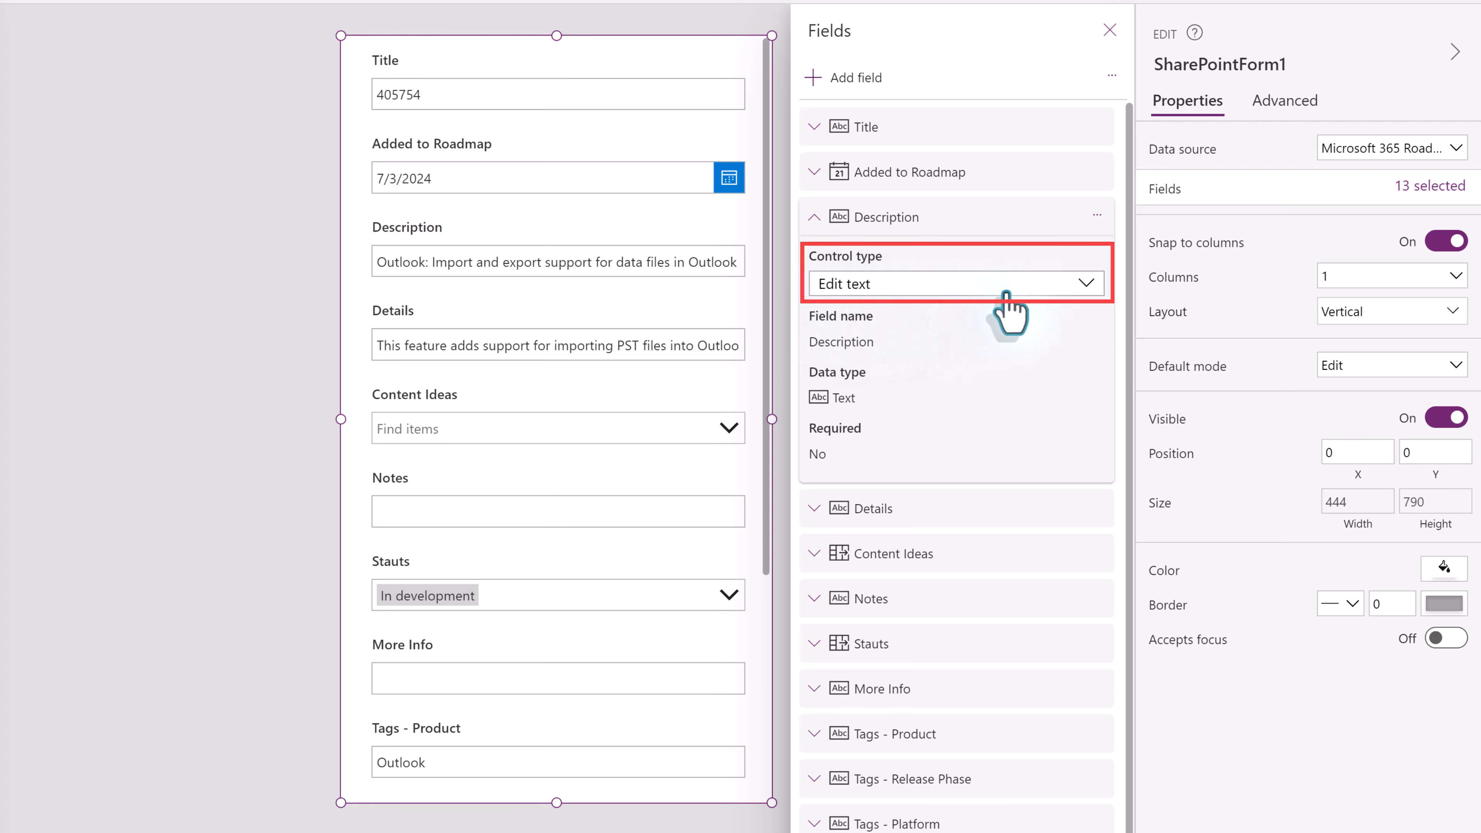
click(1089, 287)
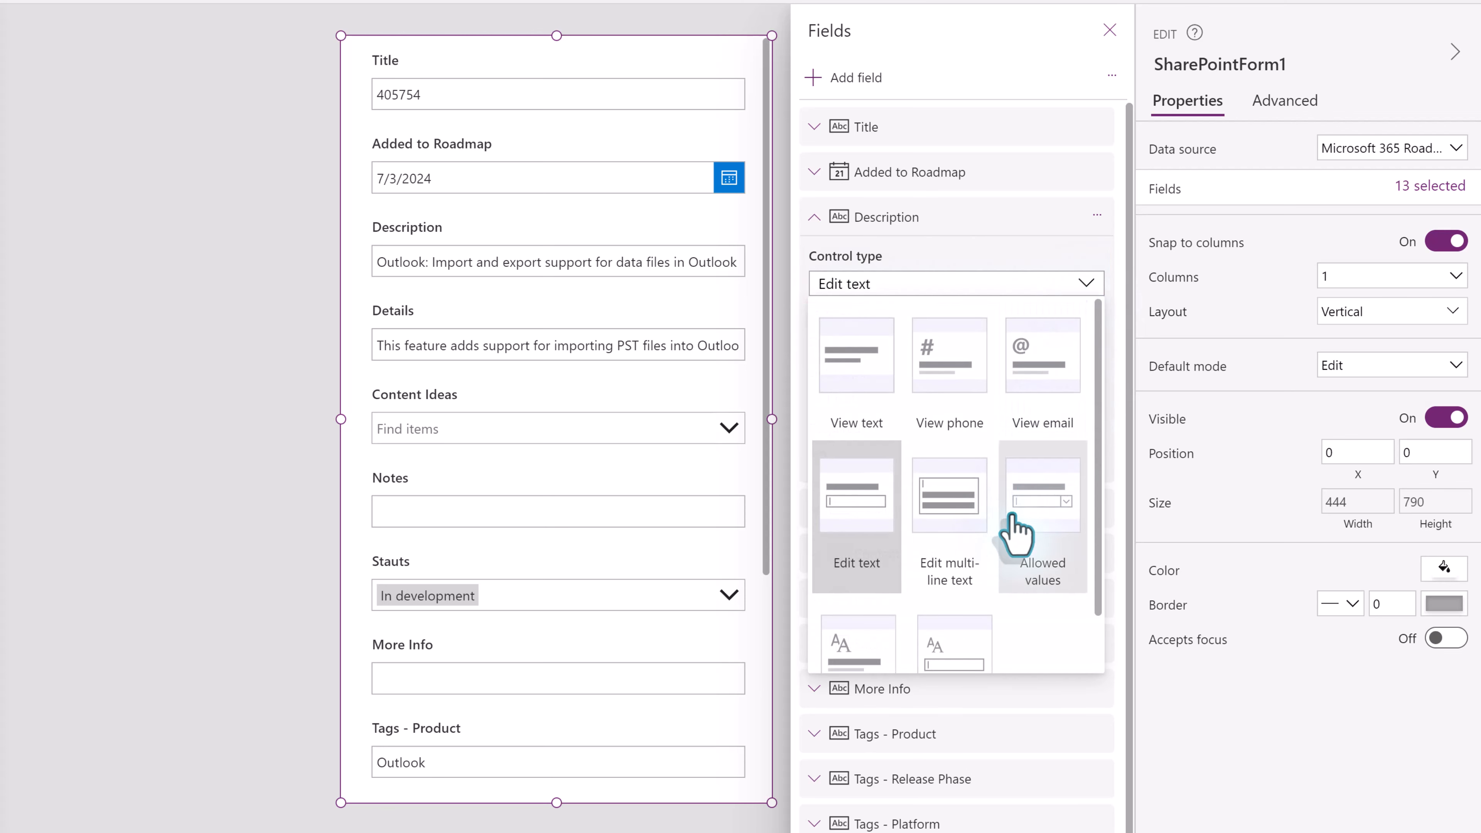
scroll(1015, 543, down, 1)
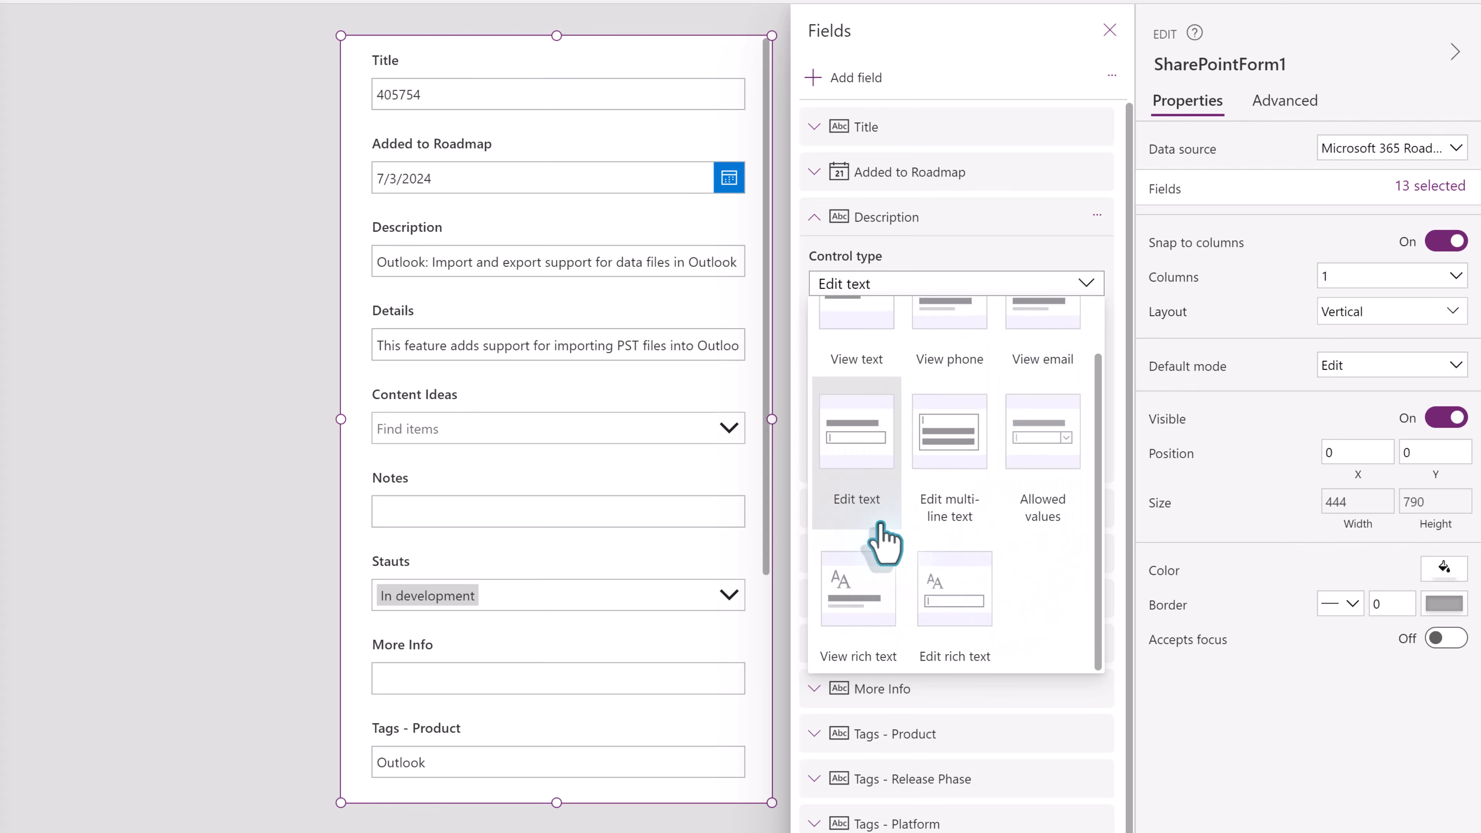
click(953, 425)
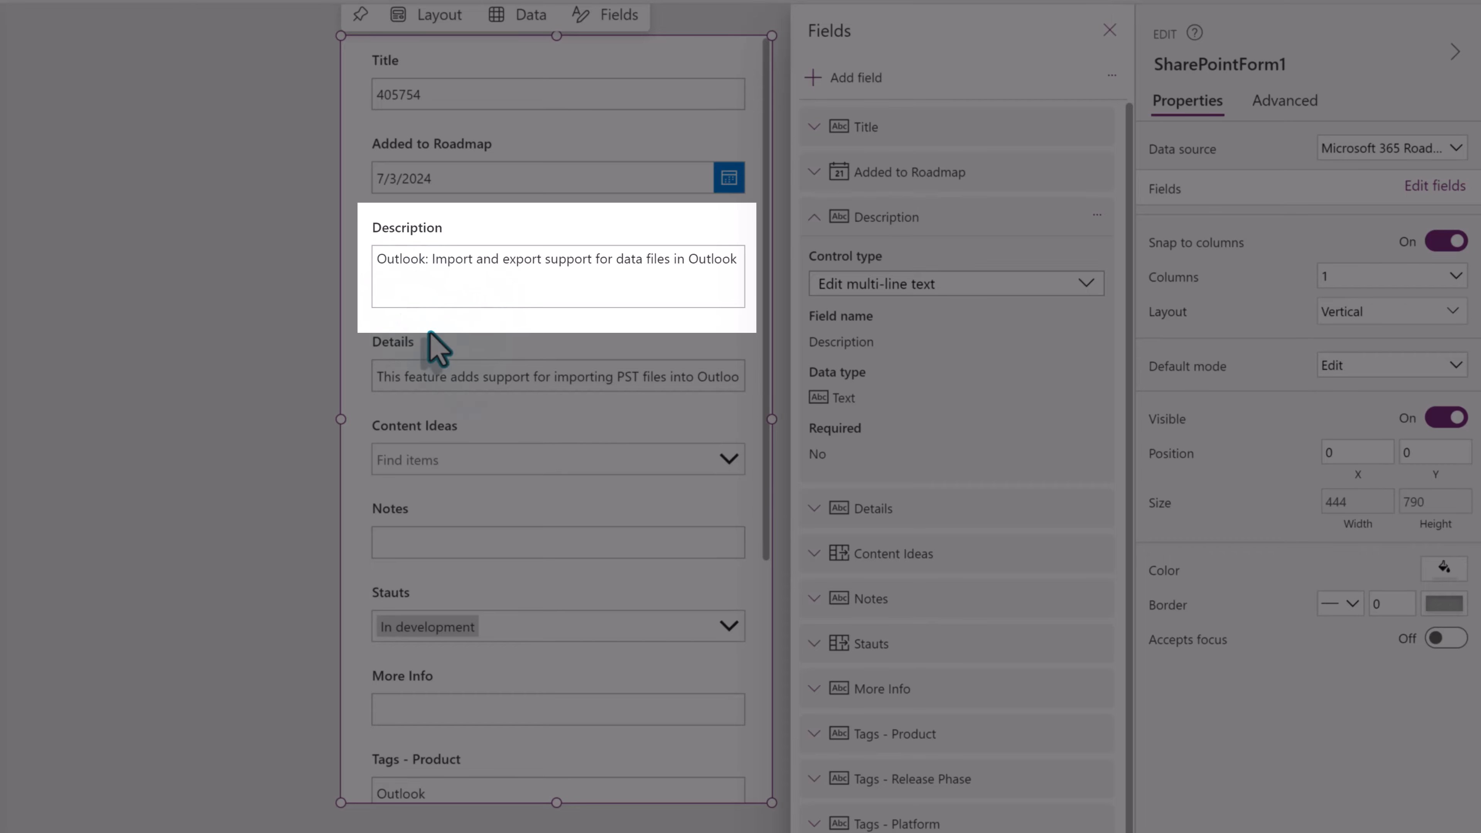
Step: Set the Details field's control type to Edit multi-line text
click(817, 508)
click(1084, 577)
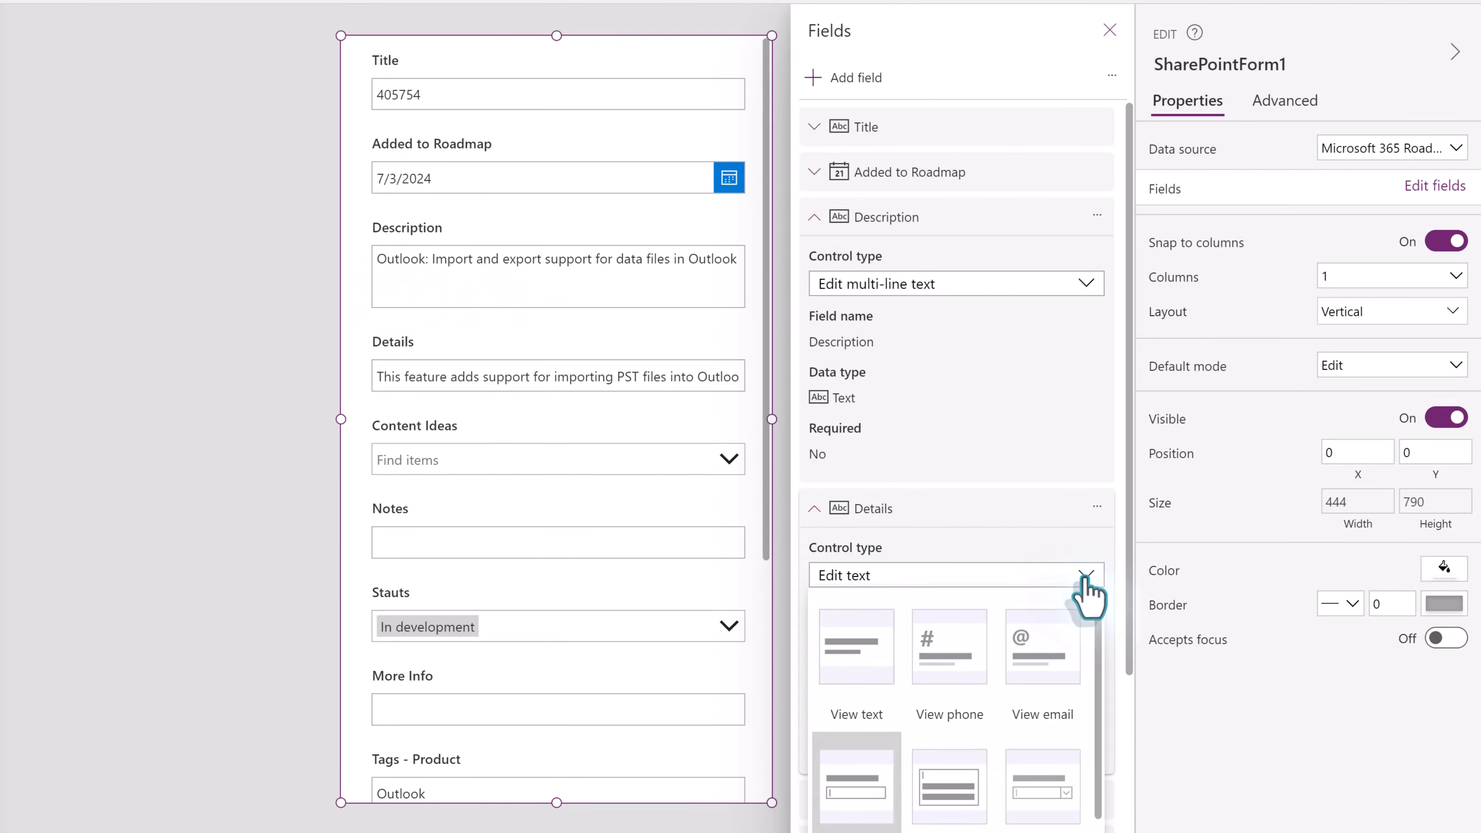
click(969, 726)
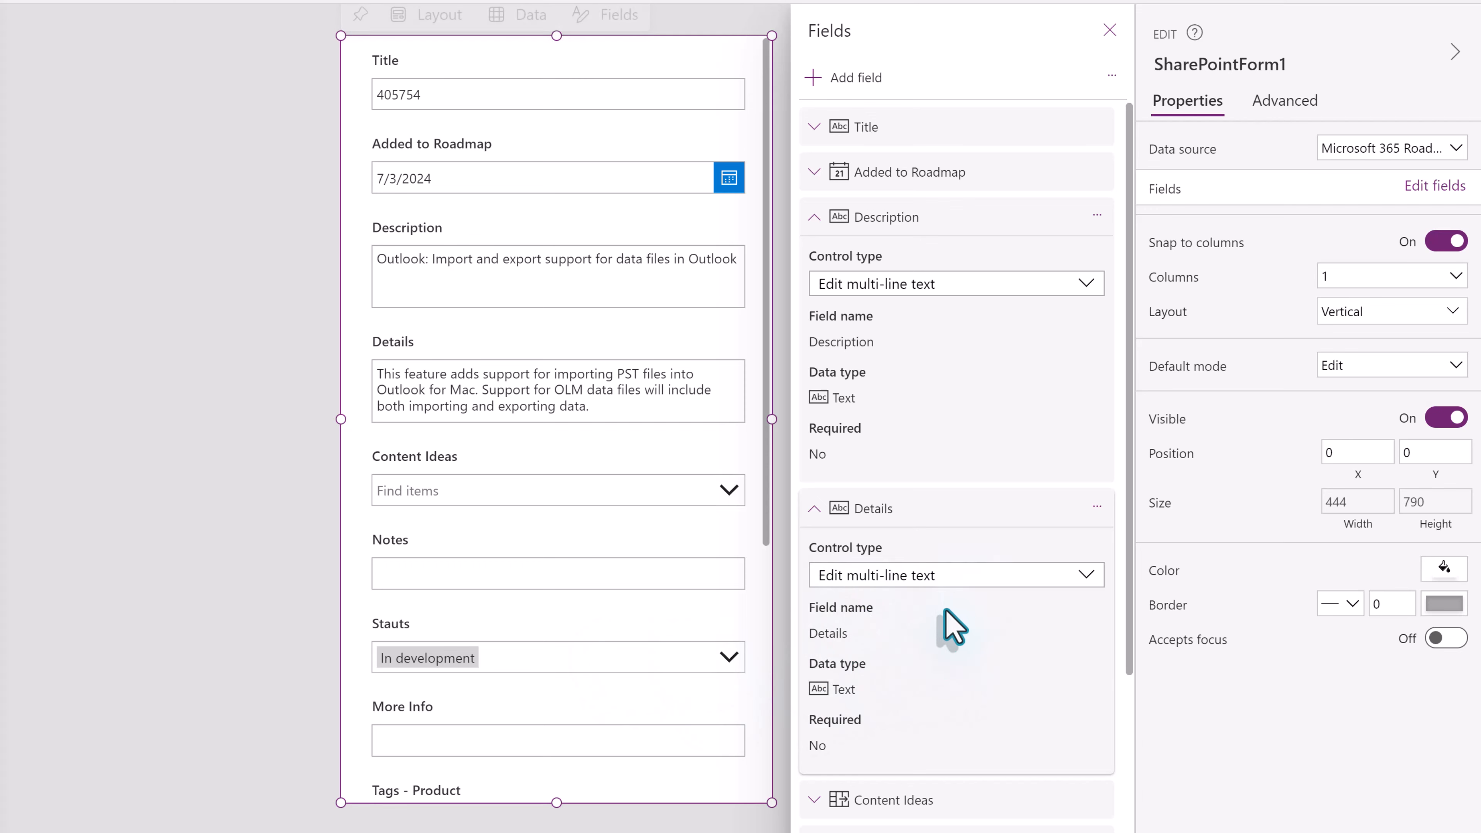
Step: Set the Notes field's control type to Edit multi-line text
scroll(963, 590, down, 3)
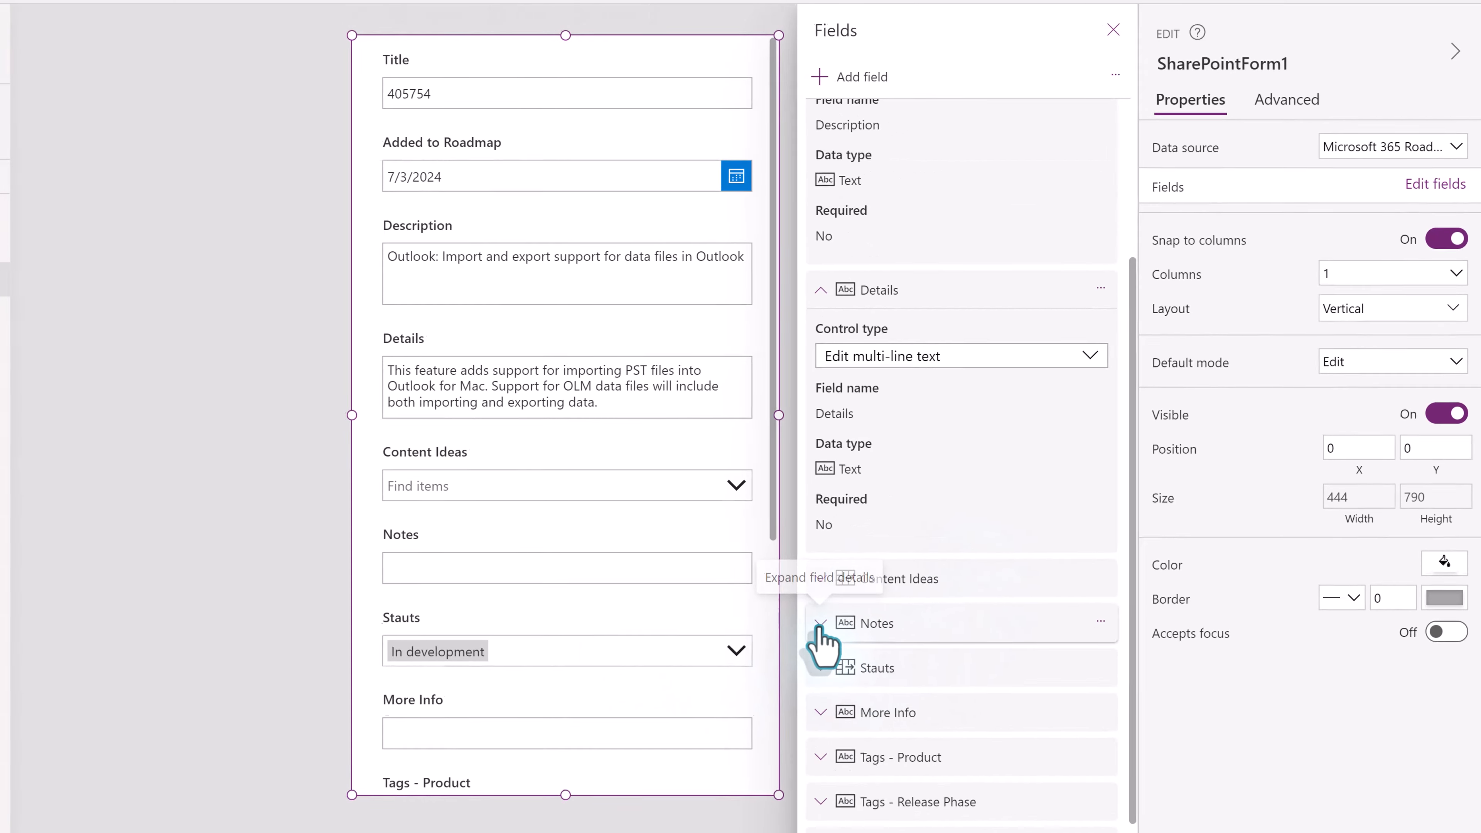
click(817, 629)
click(1087, 700)
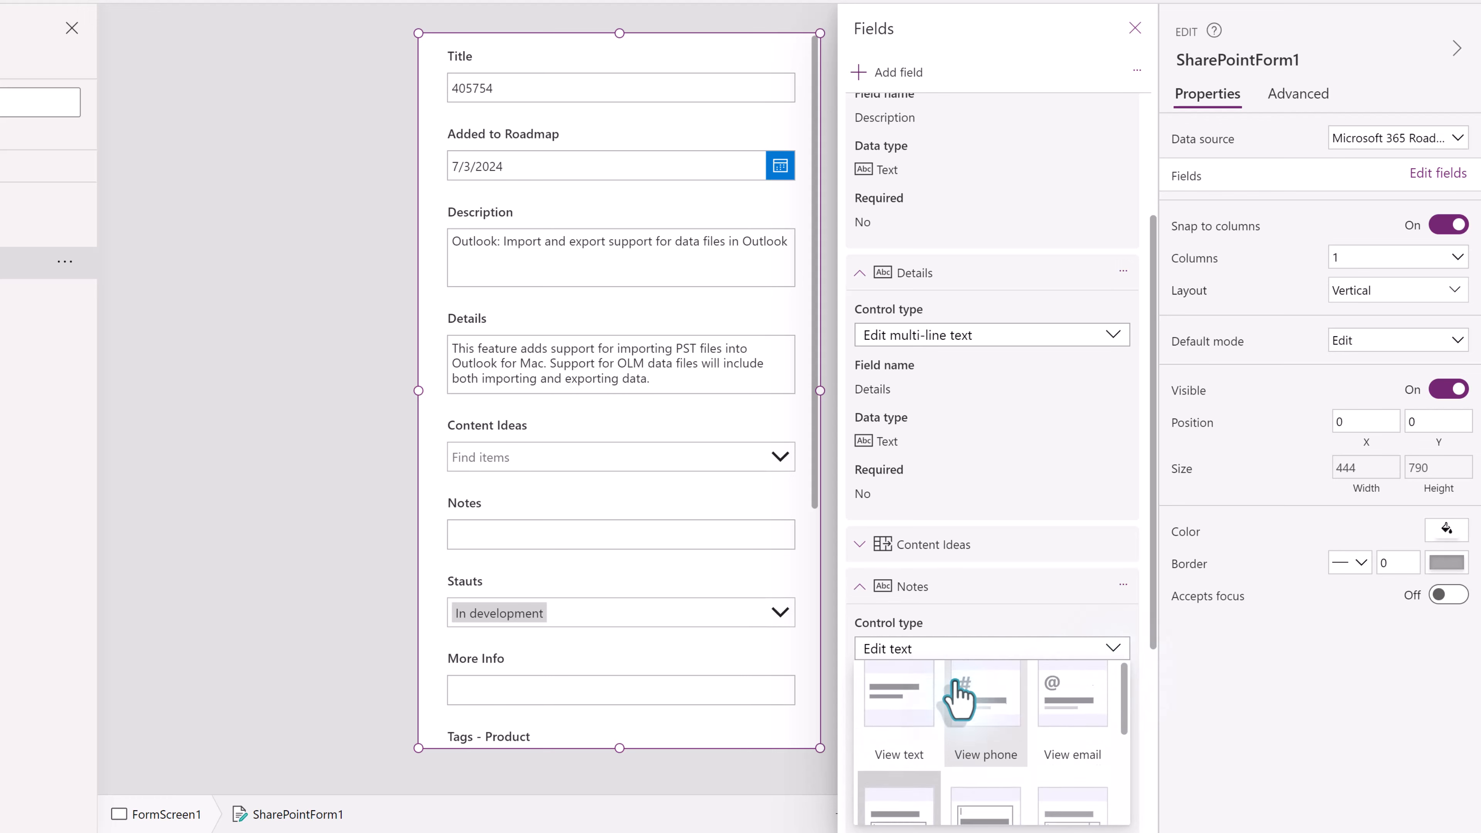
scroll(985, 759, down, 1)
click(974, 791)
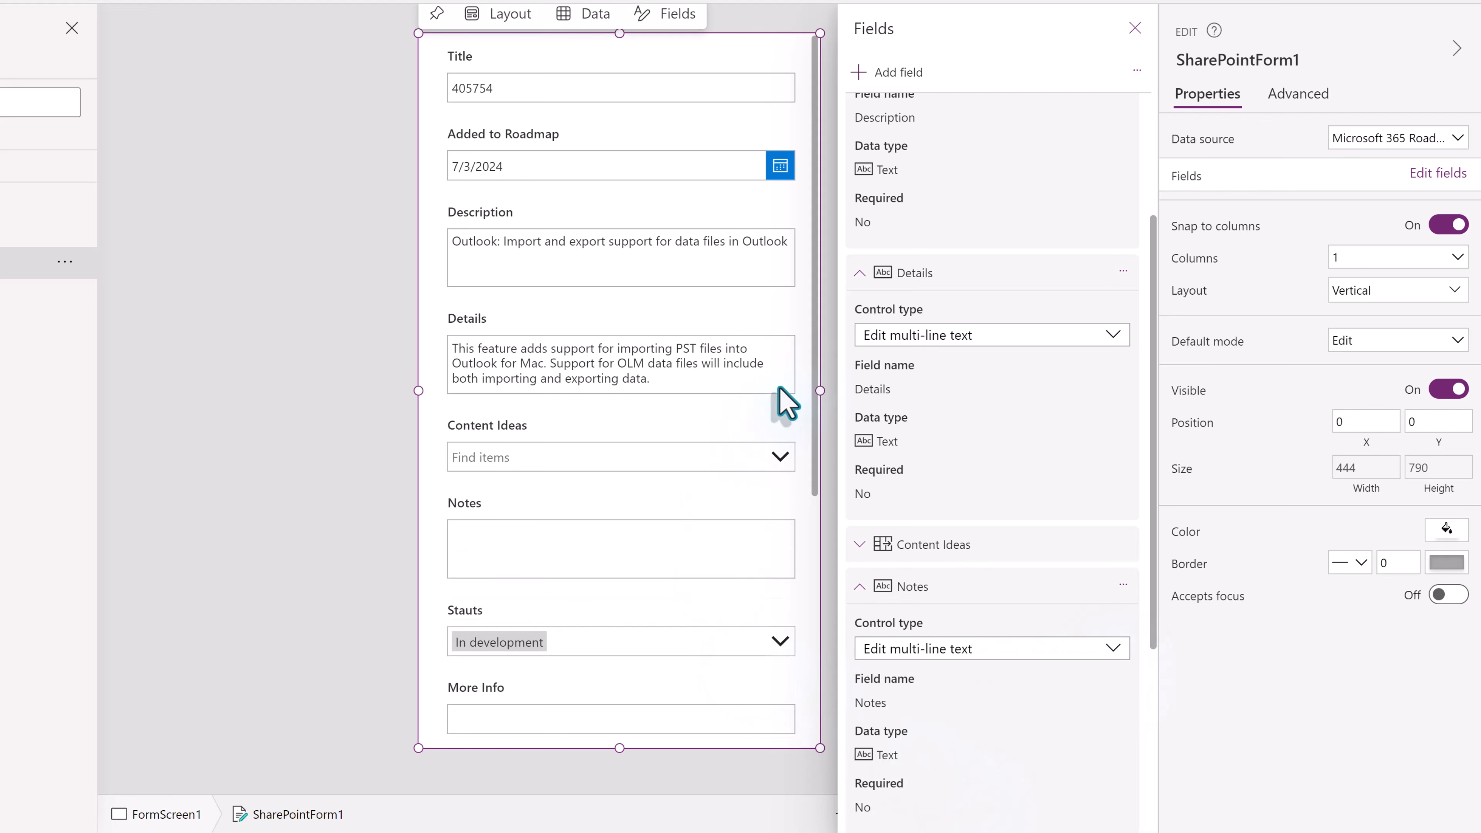
Step: Remove the More Info field from the form
scroll(787, 404, down, 3)
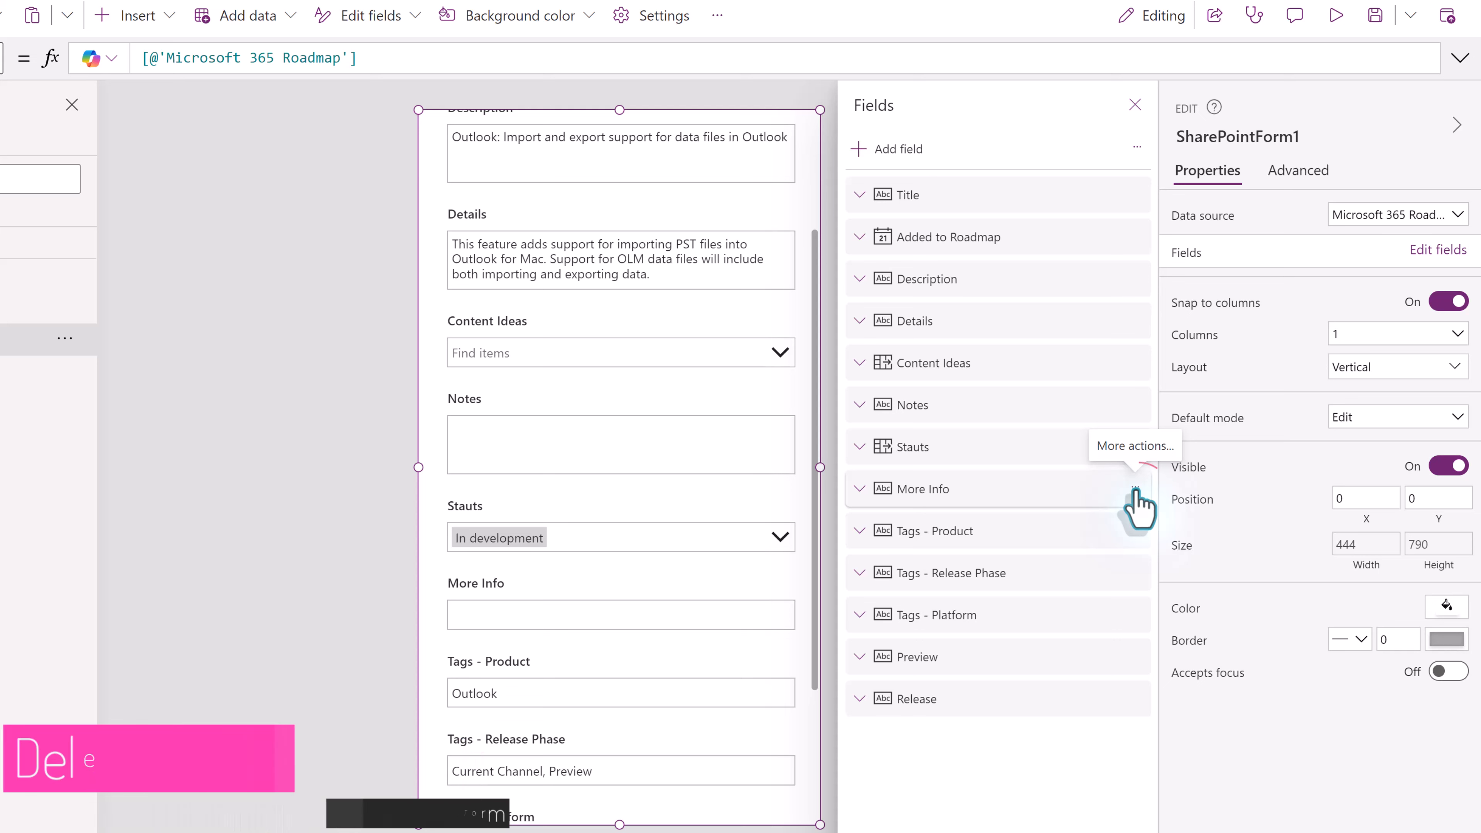
click(1136, 491)
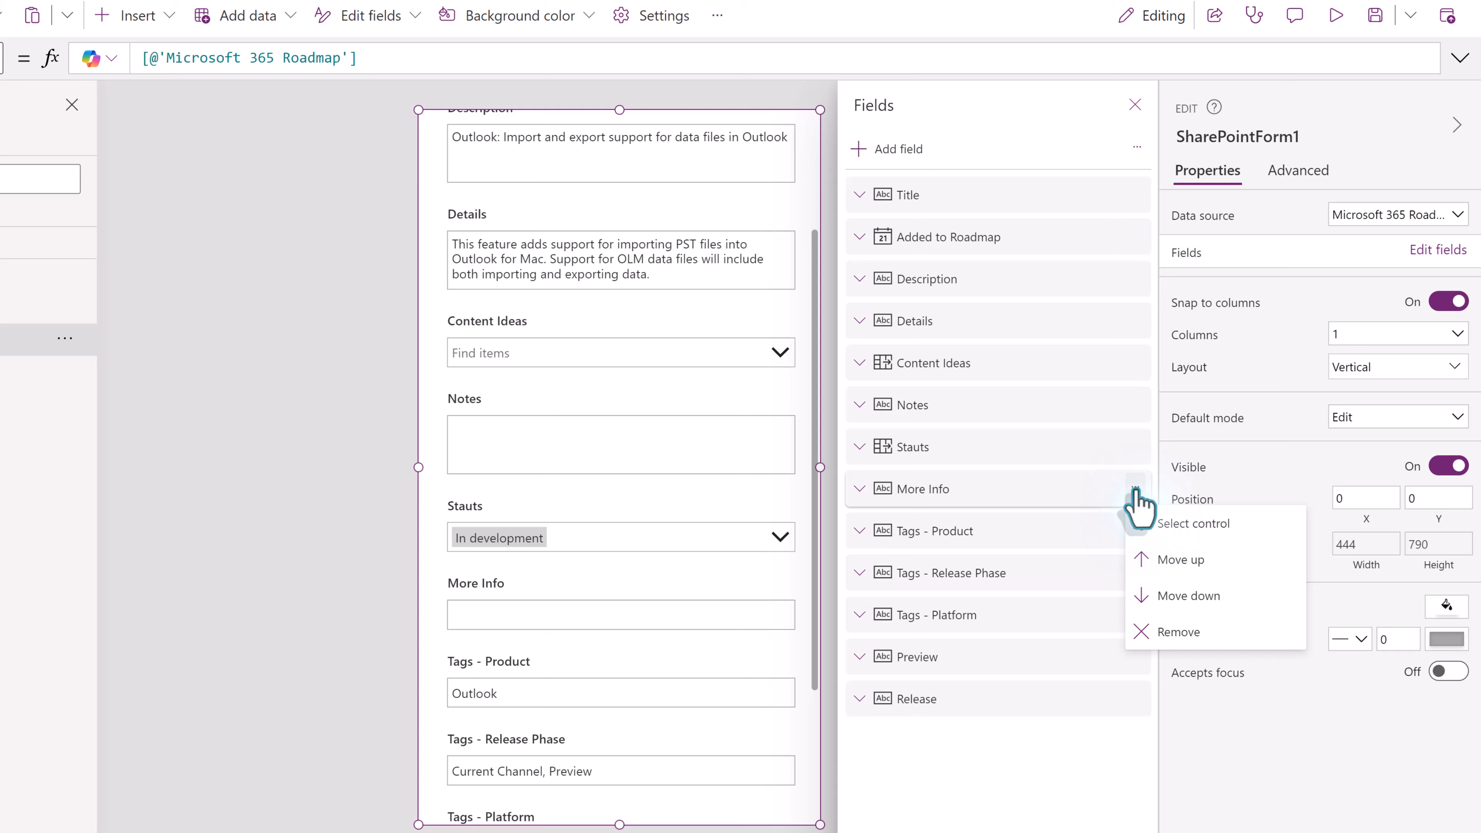
click(1165, 637)
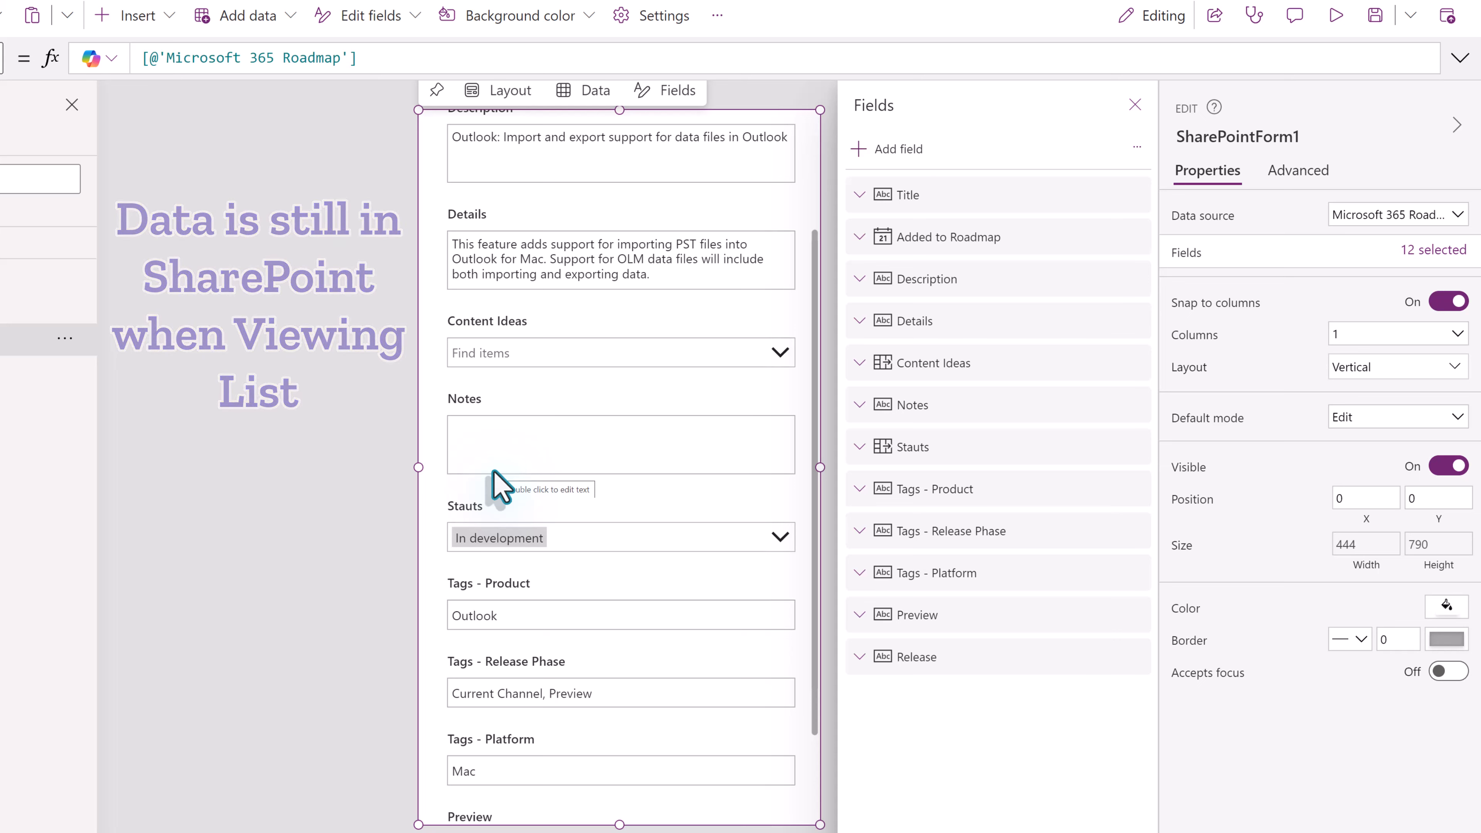
Step: Set the Title field's control type to View text
scroll(534, 186, up, 3)
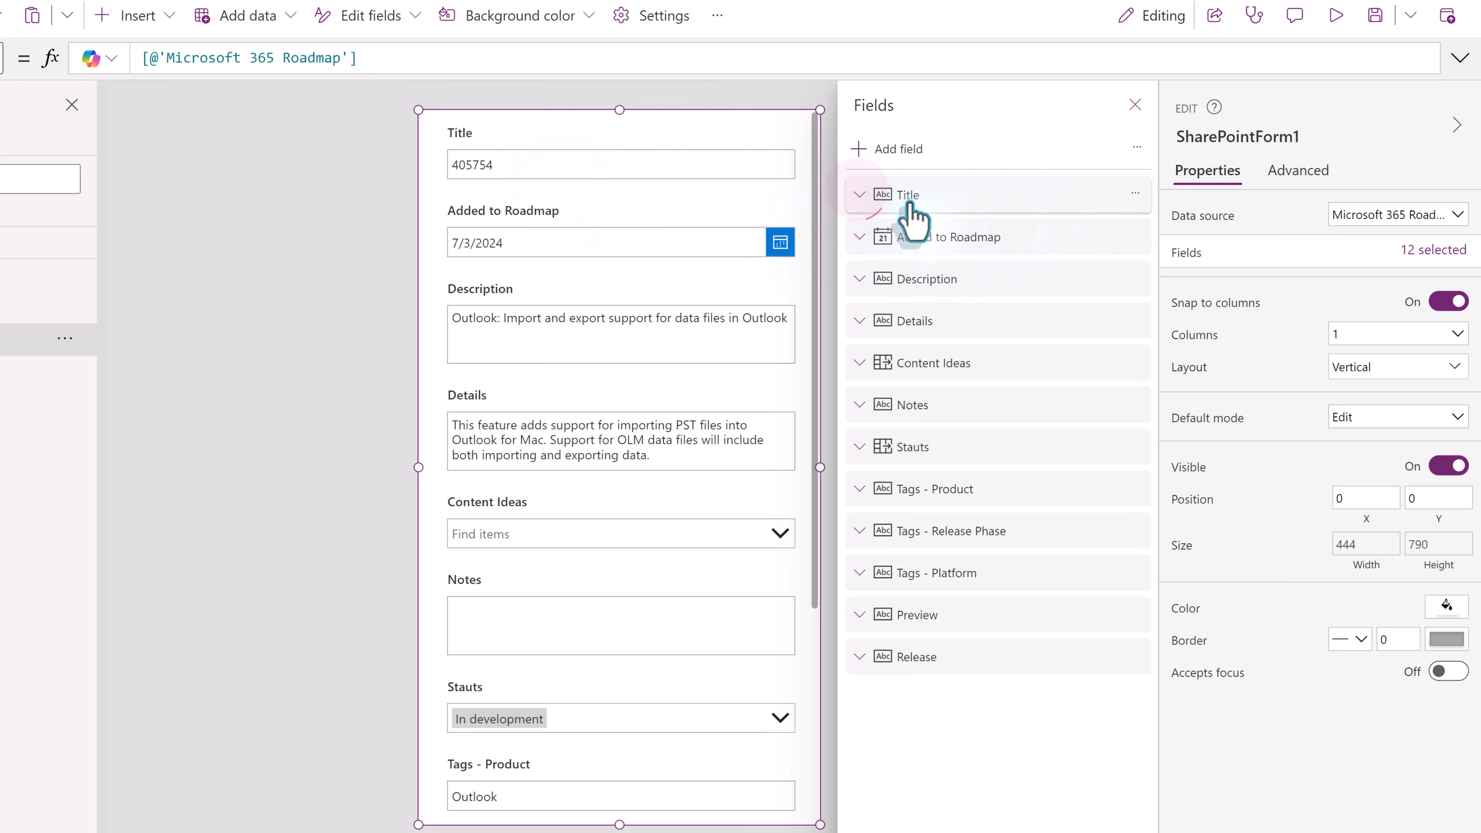
click(856, 192)
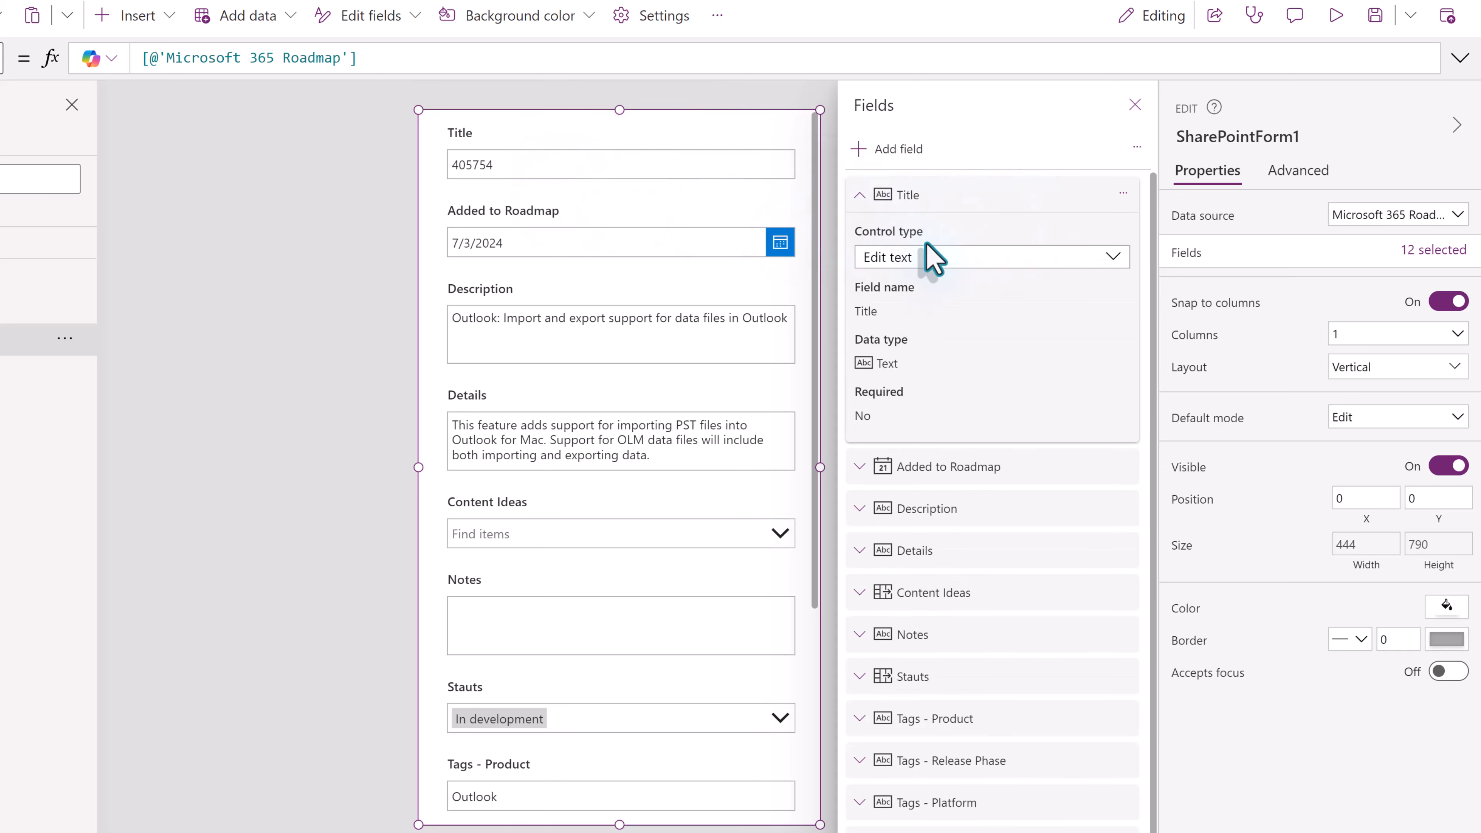
click(1114, 259)
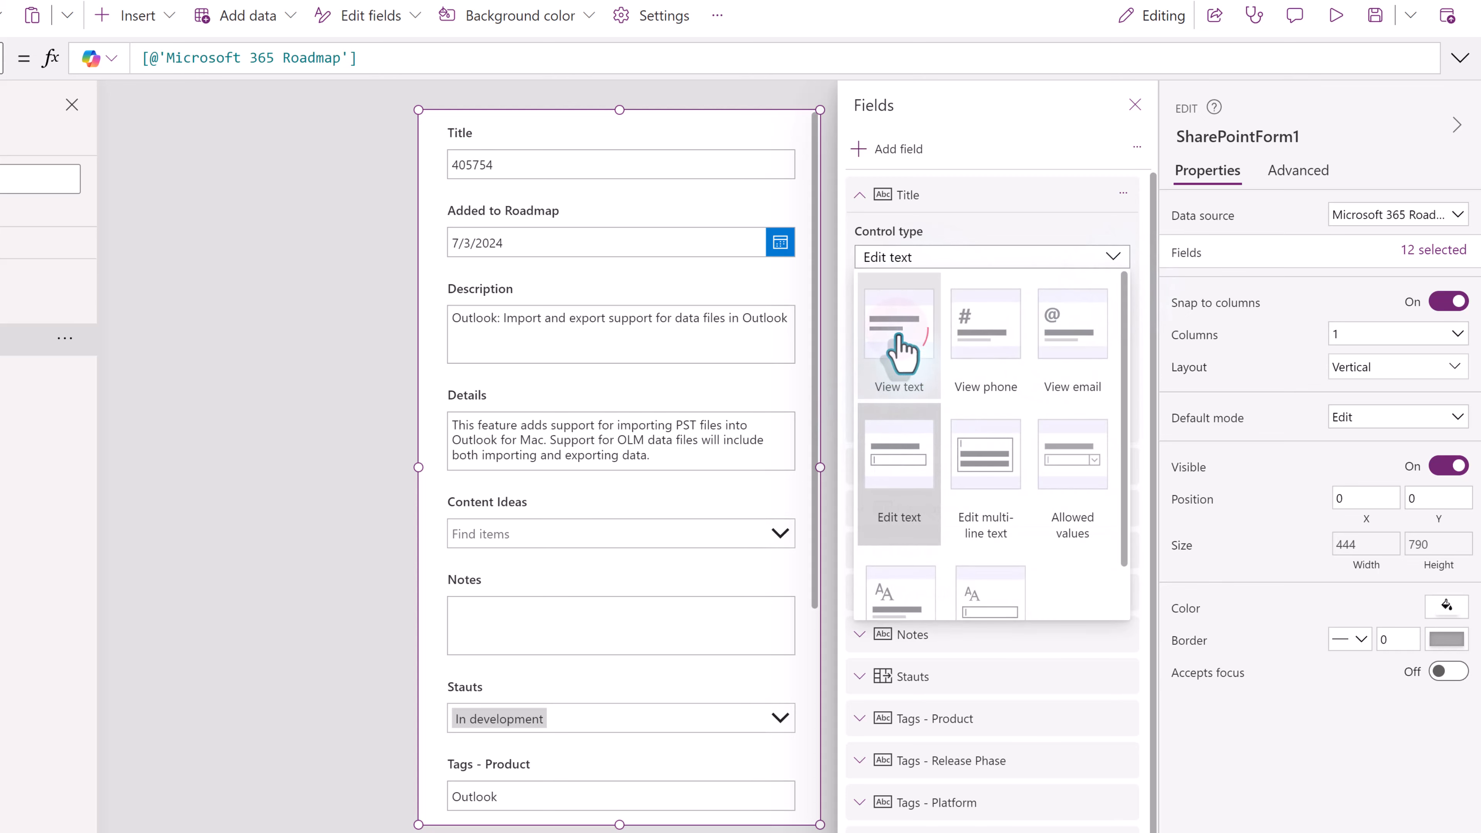
click(896, 329)
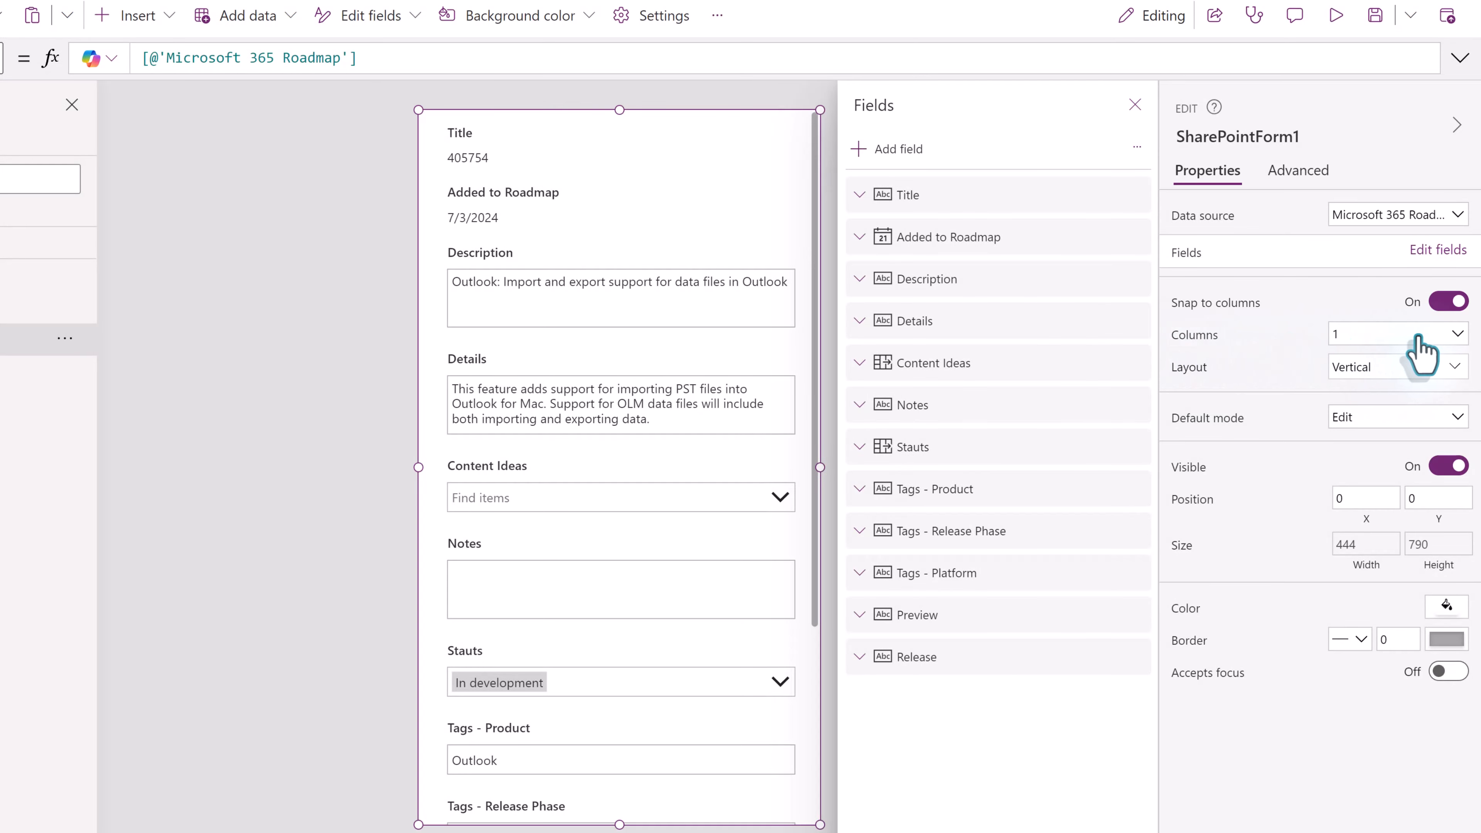
Step: Set the form's number of columns to 2
click(1458, 335)
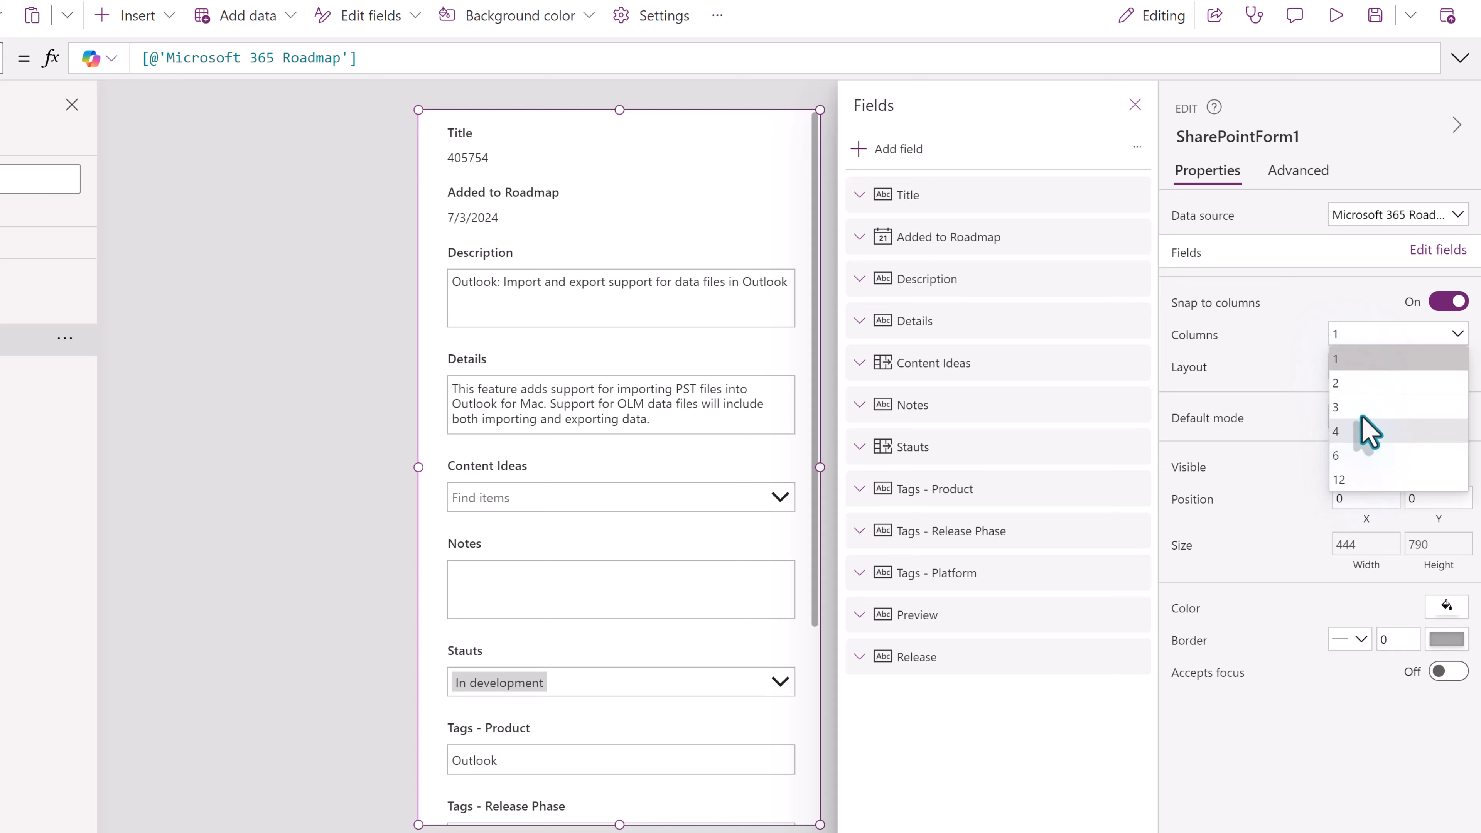
click(1367, 386)
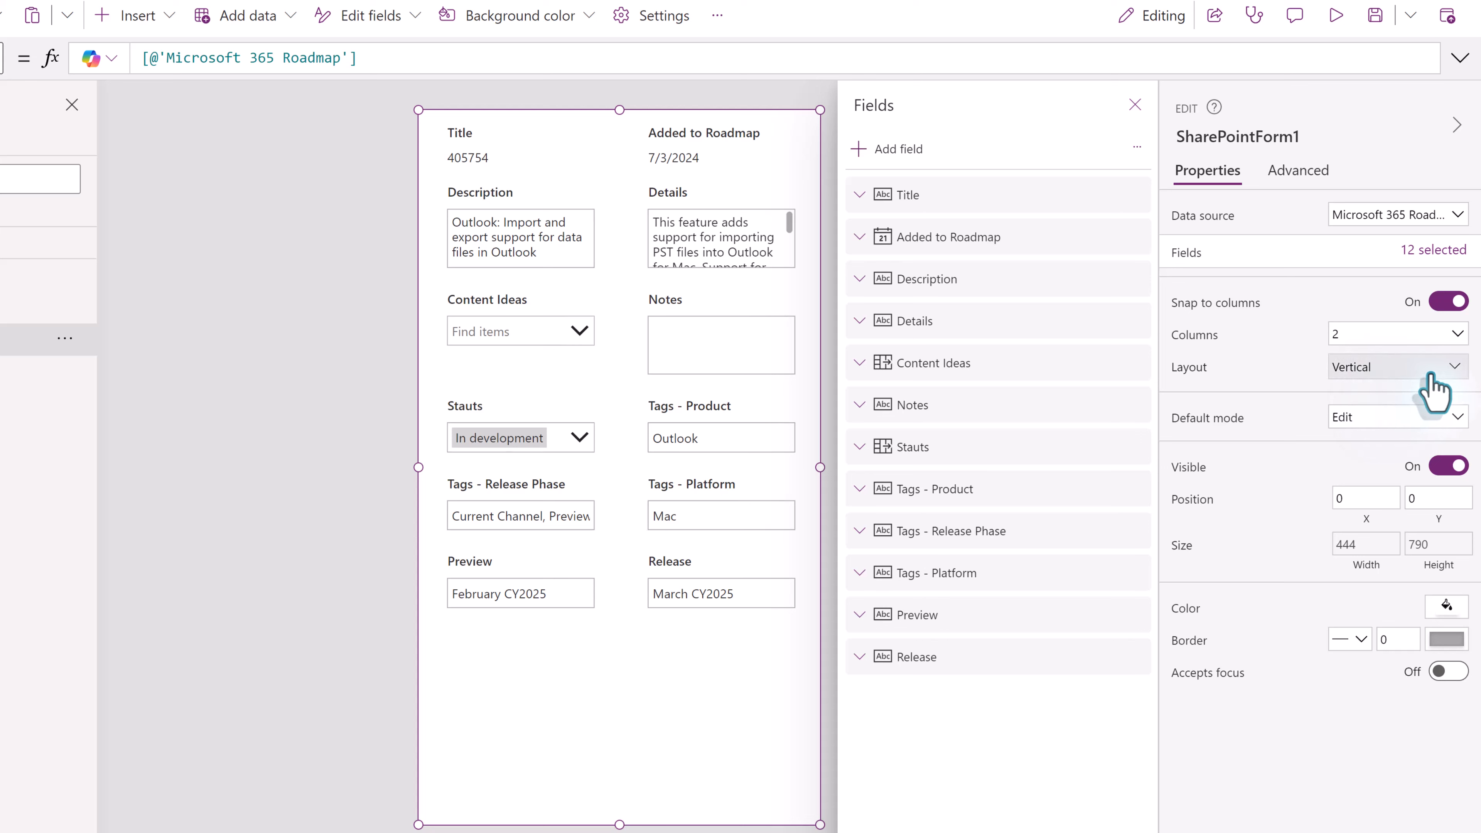
Step: Try the Horizontal layout for the form and switch it back to Vertical
click(1455, 374)
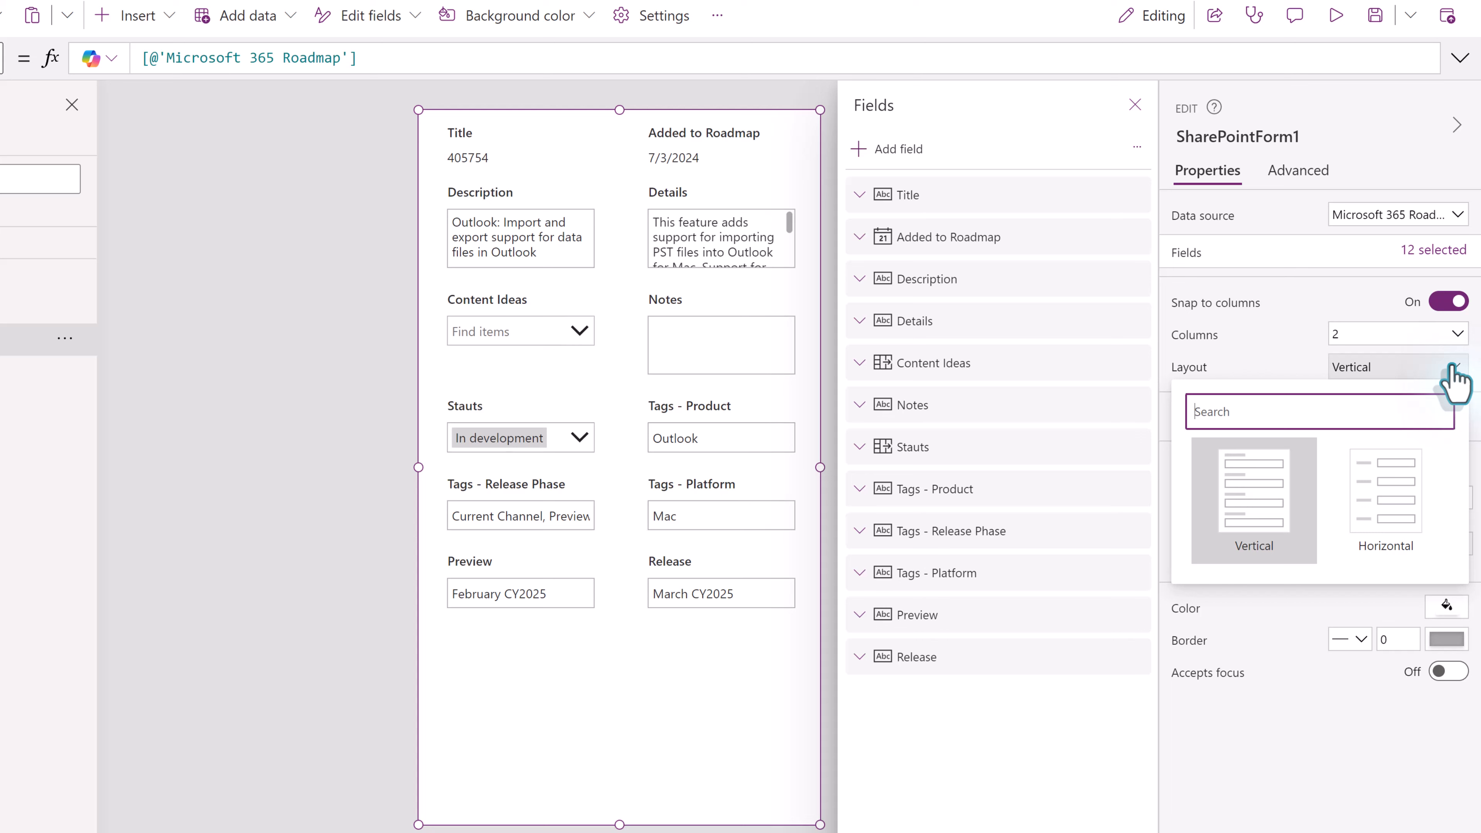
click(1427, 525)
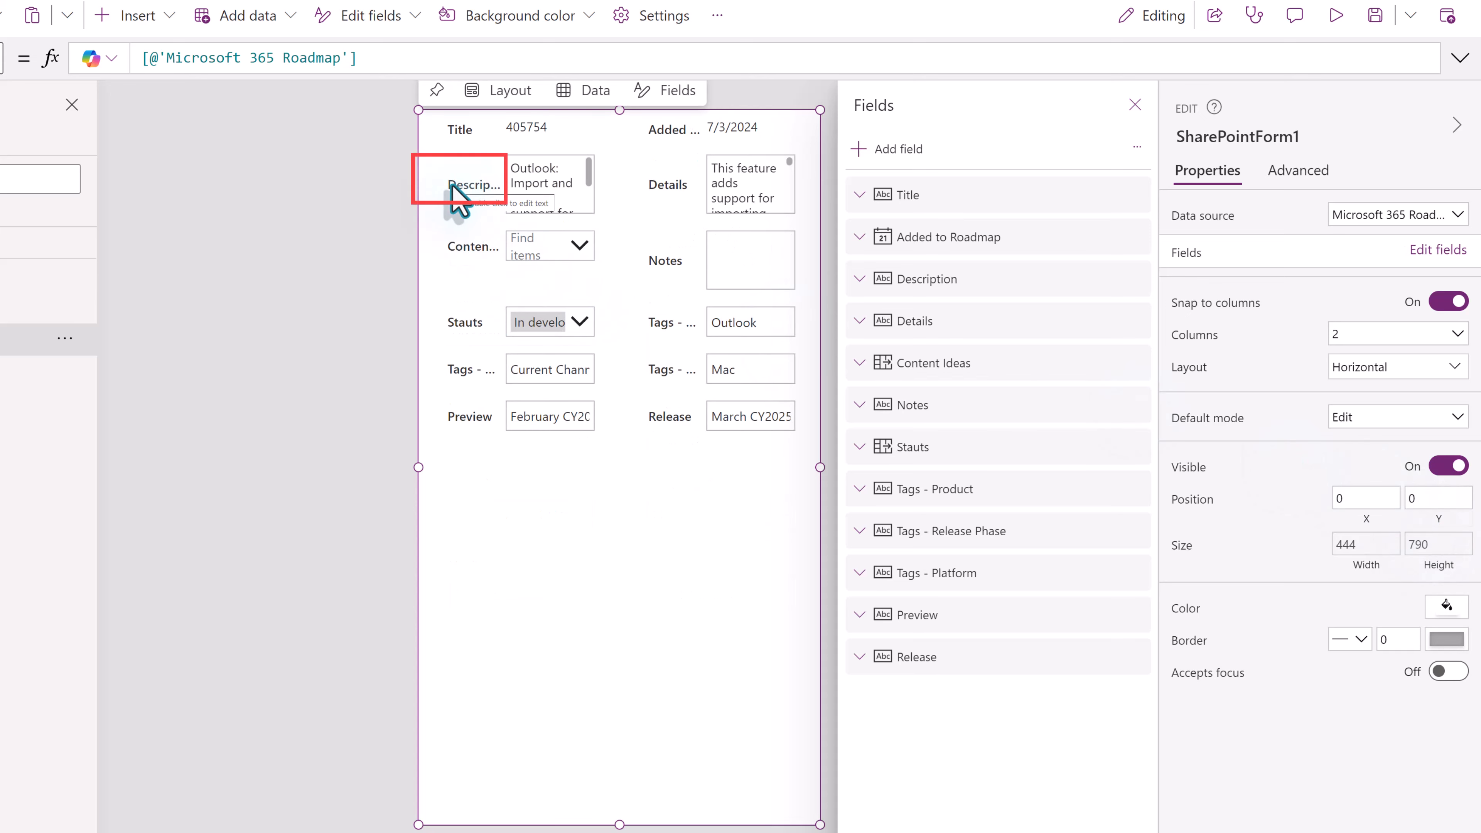
click(1451, 369)
click(1248, 528)
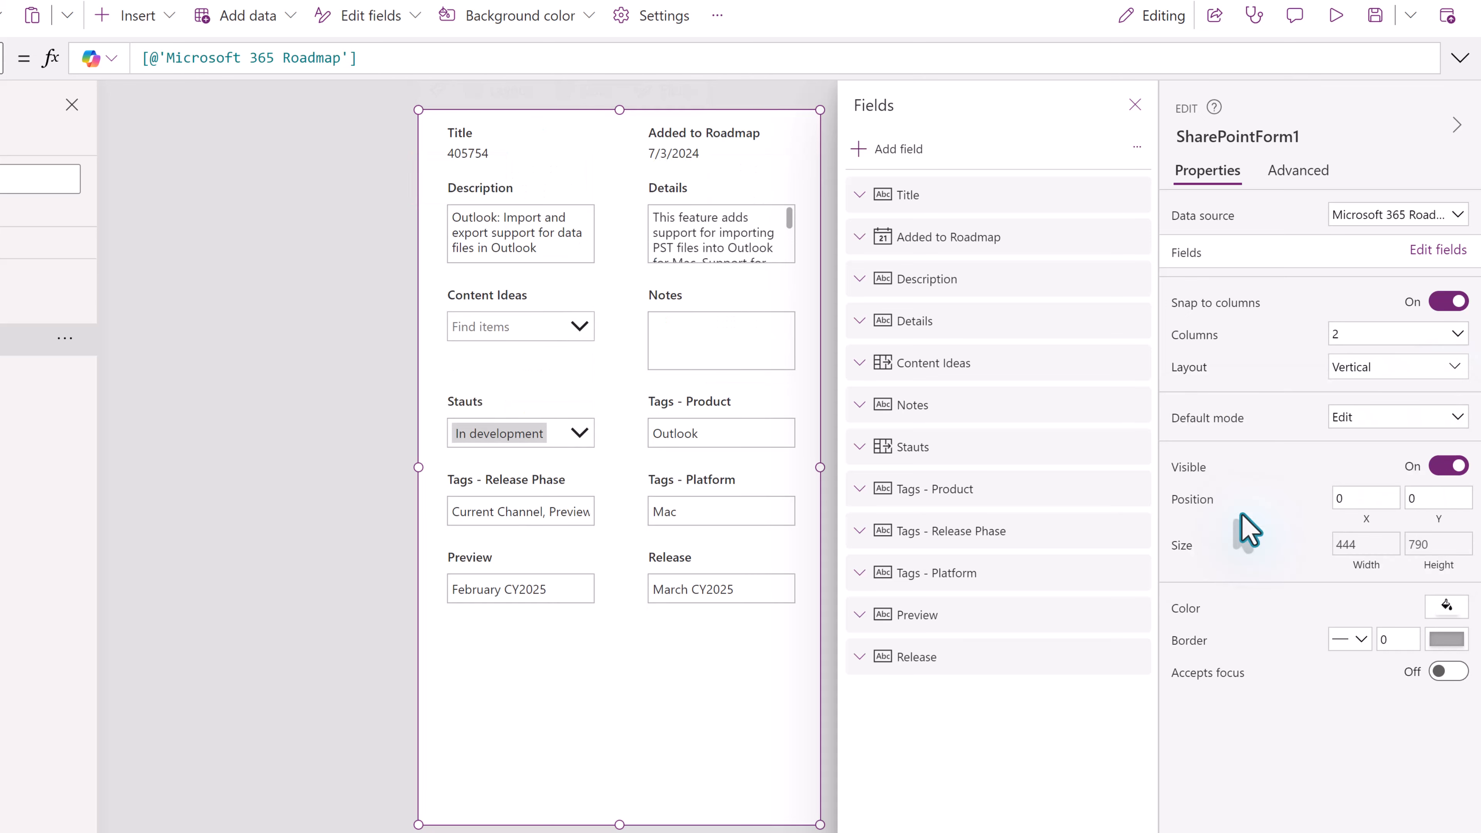
Step: Widen the Description, Details and Notes cards to span both form columns, placing Notes directly below Details
mouse_move(489, 398)
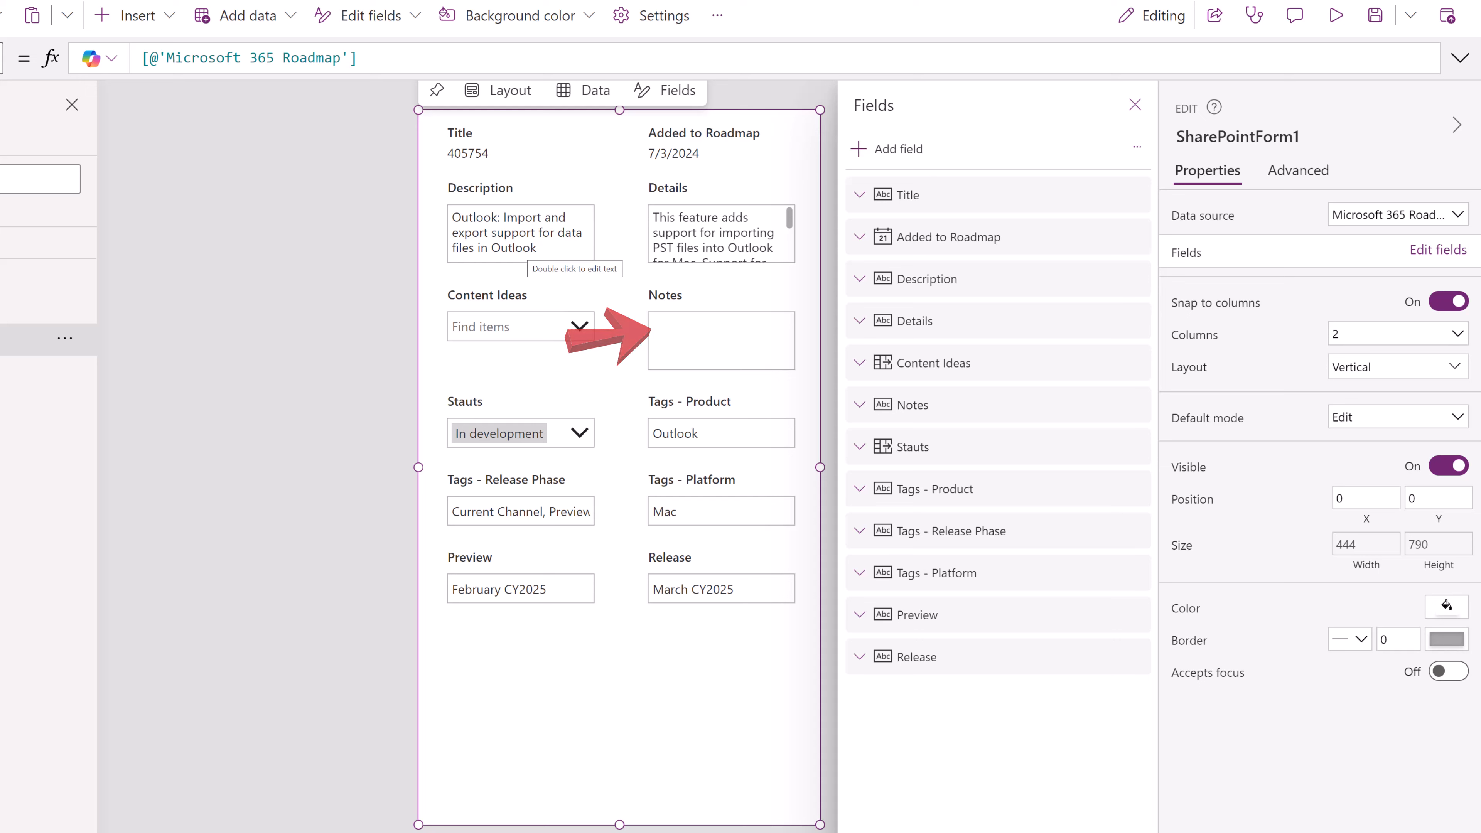
click(587, 231)
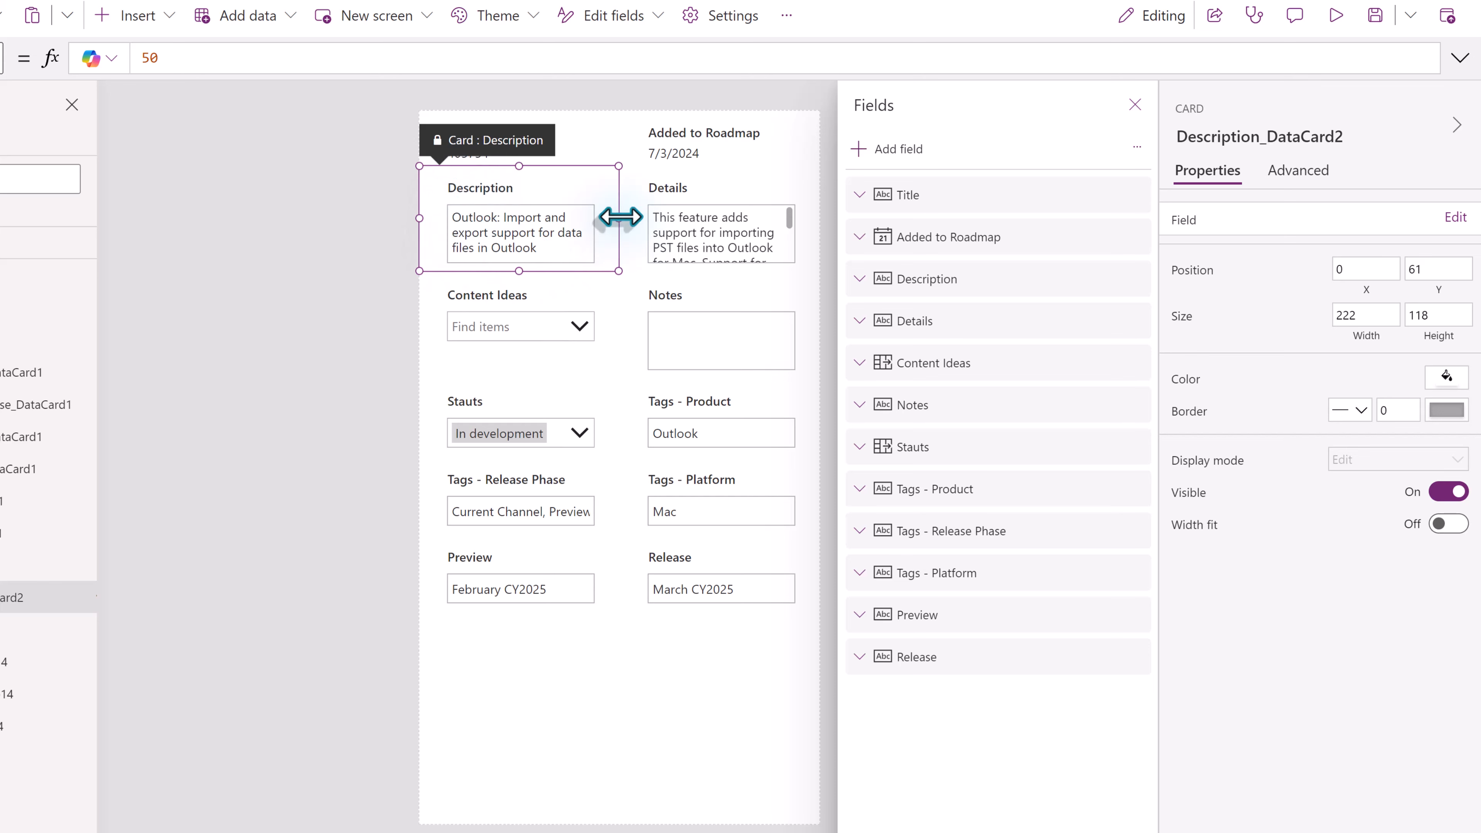
drag(620, 217, 754, 217)
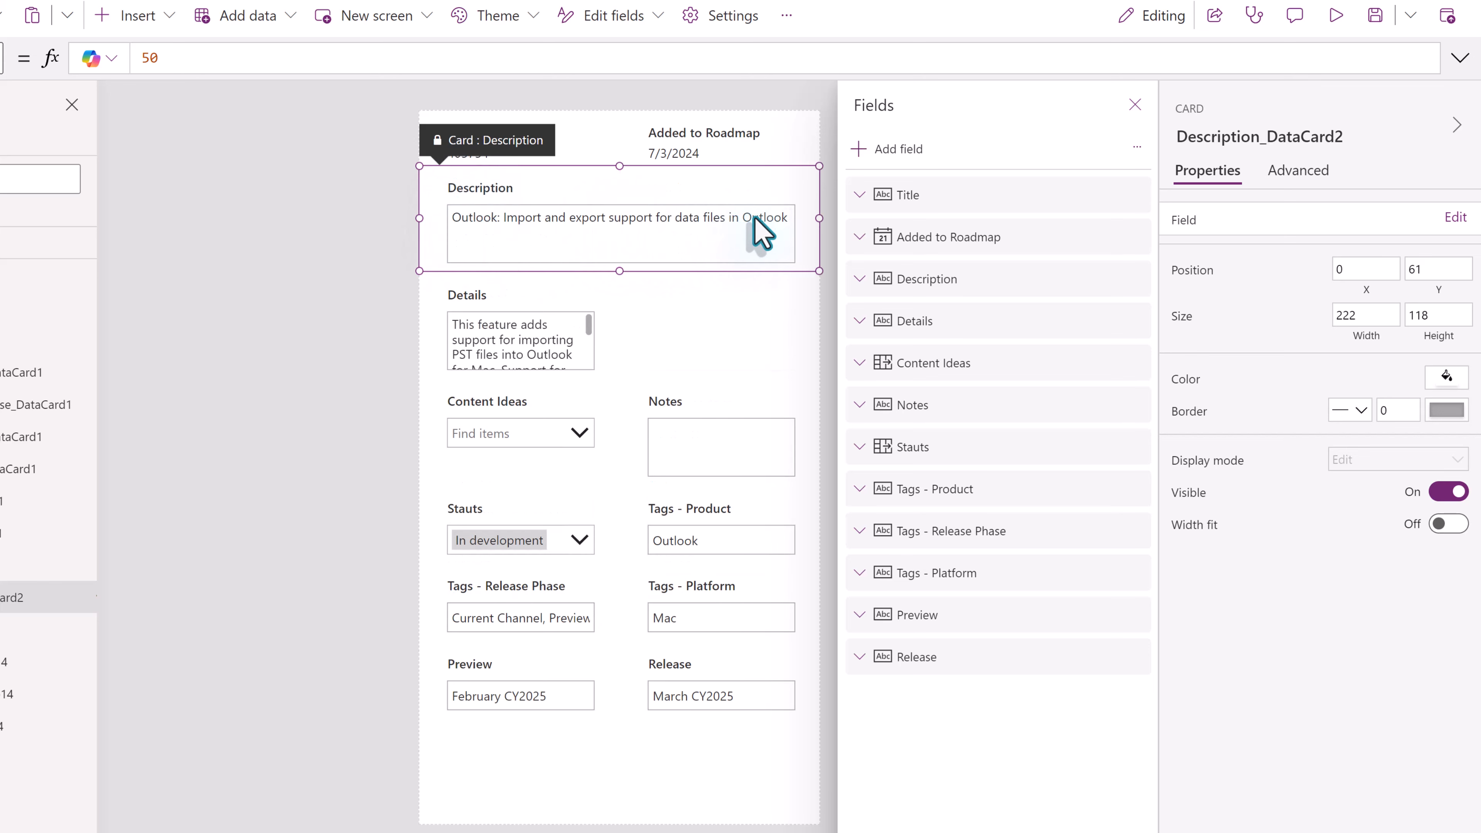
click(528, 347)
drag(618, 325, 753, 327)
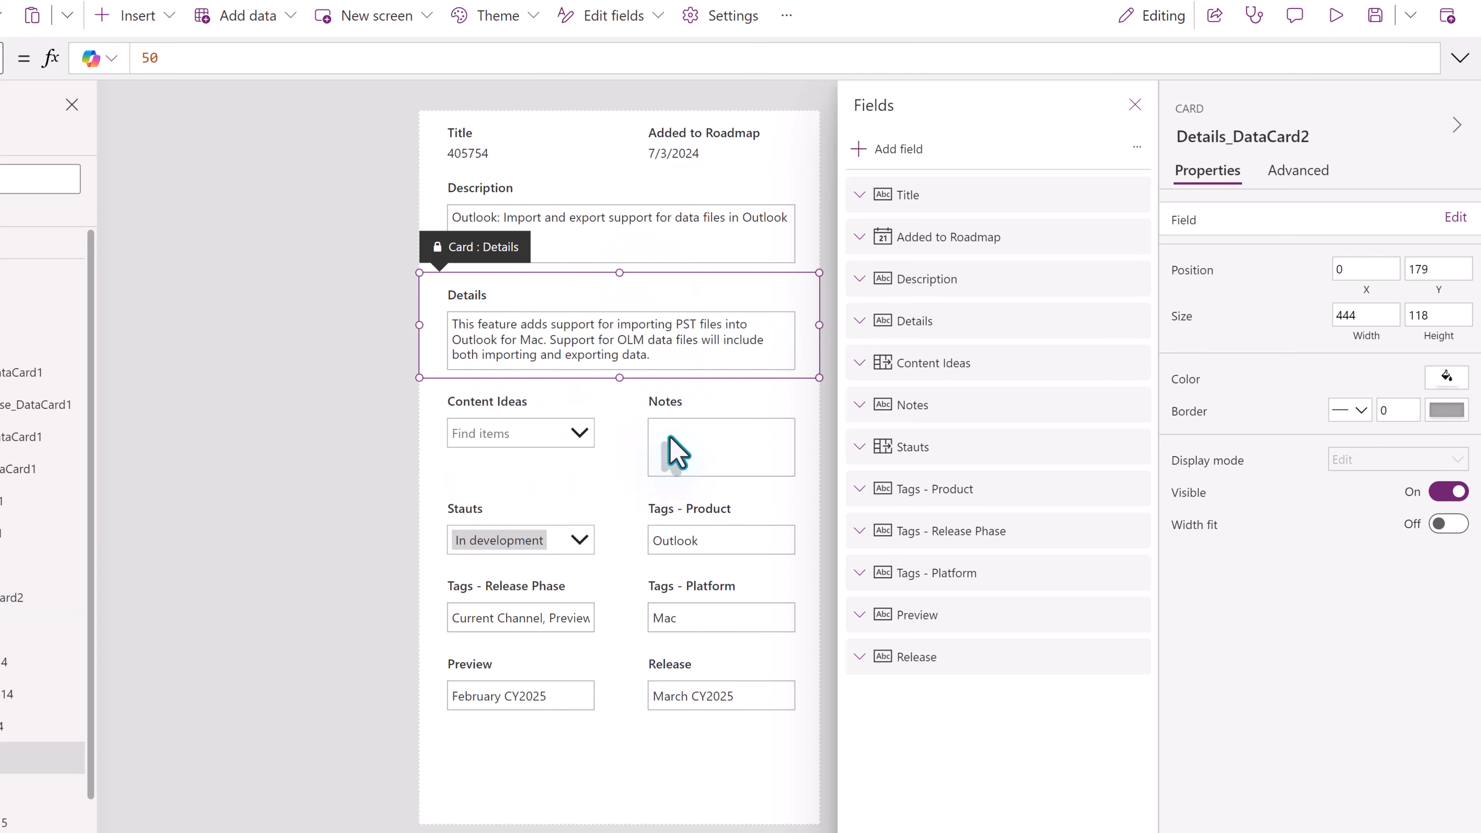
drag(697, 455, 768, 431)
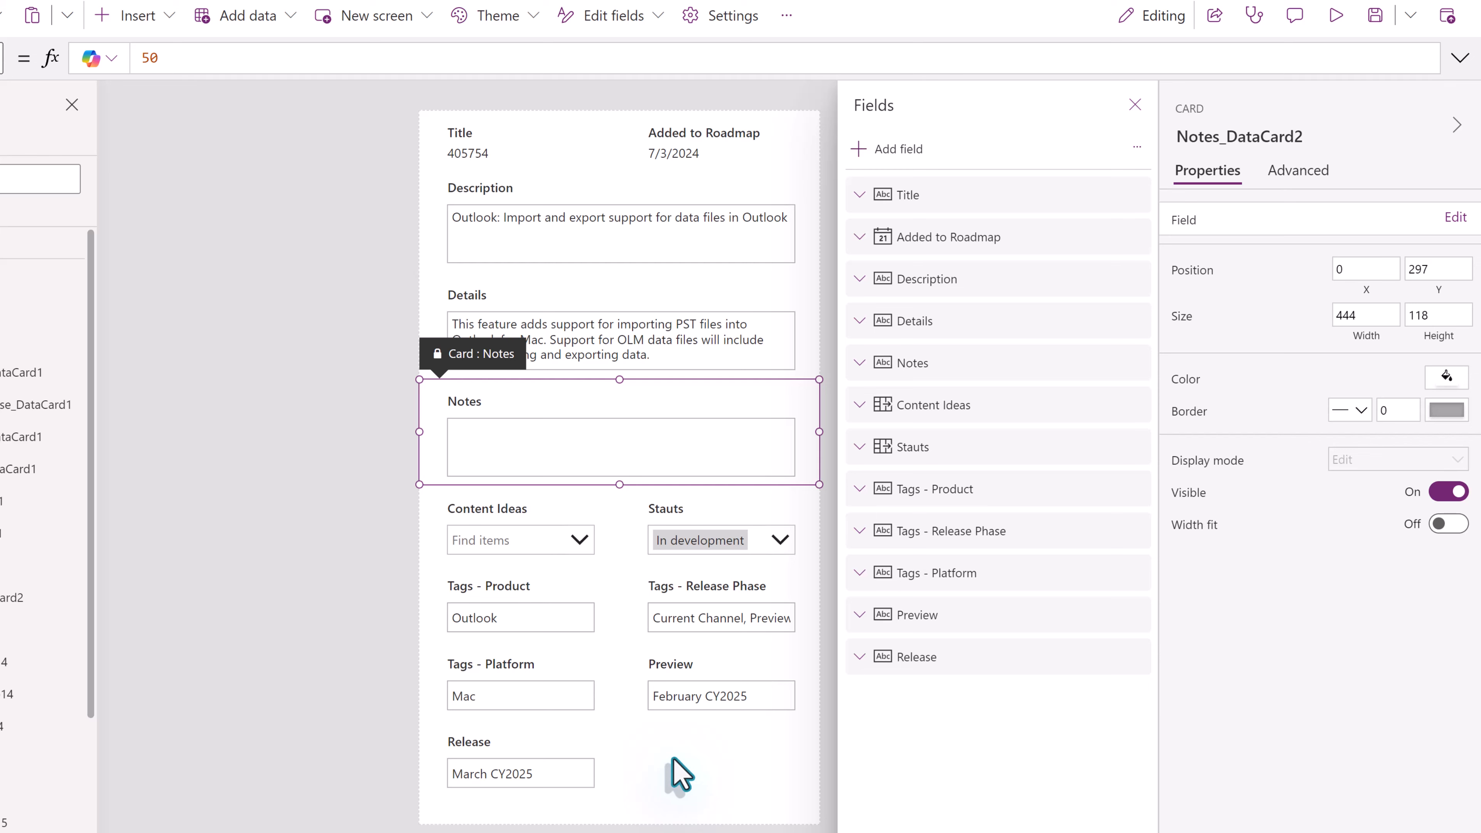
Step: Set the background color of the whole form to the lightest blue theme color
click(689, 827)
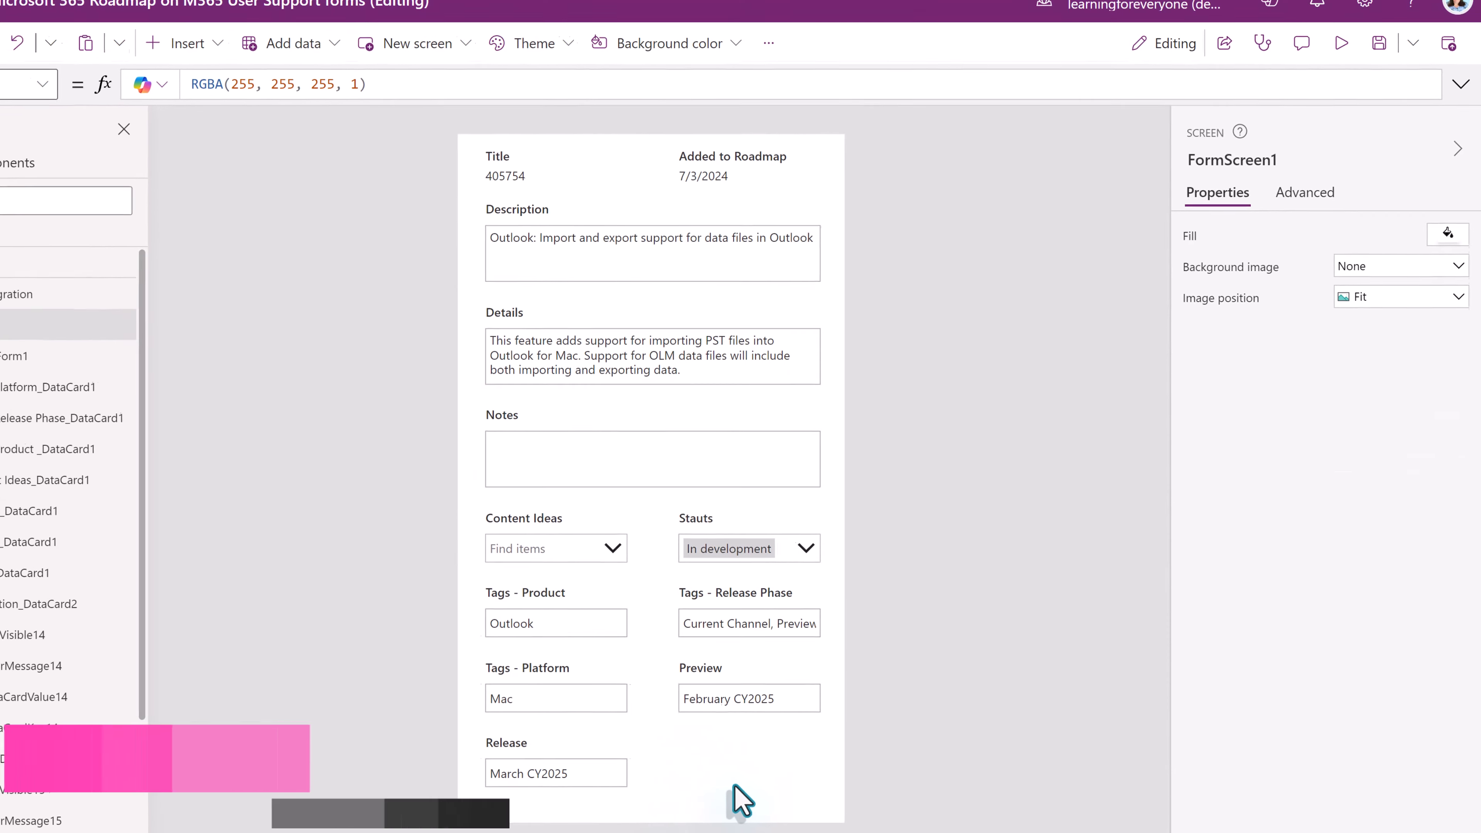
click(699, 787)
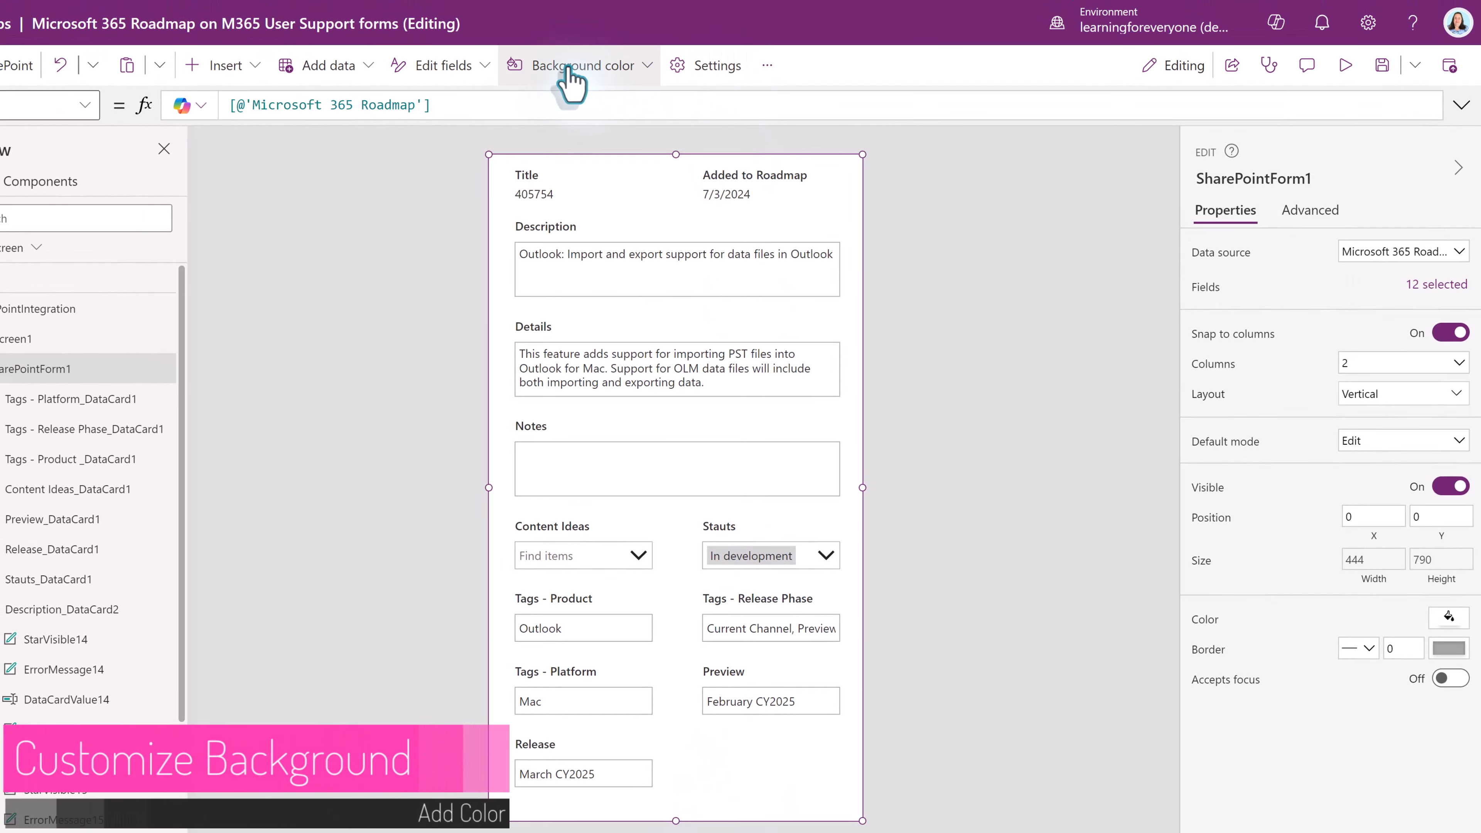
click(574, 81)
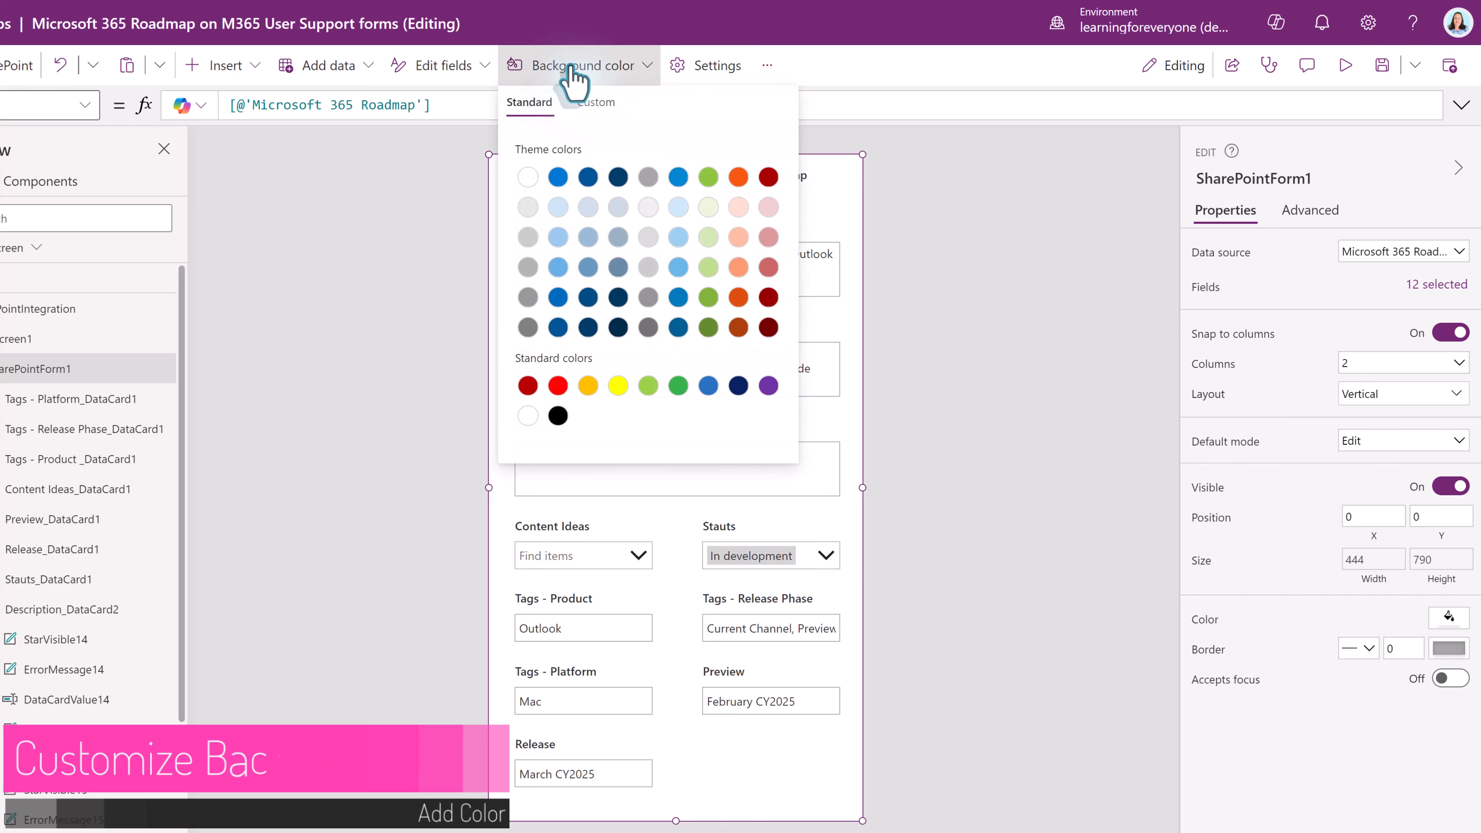
click(558, 207)
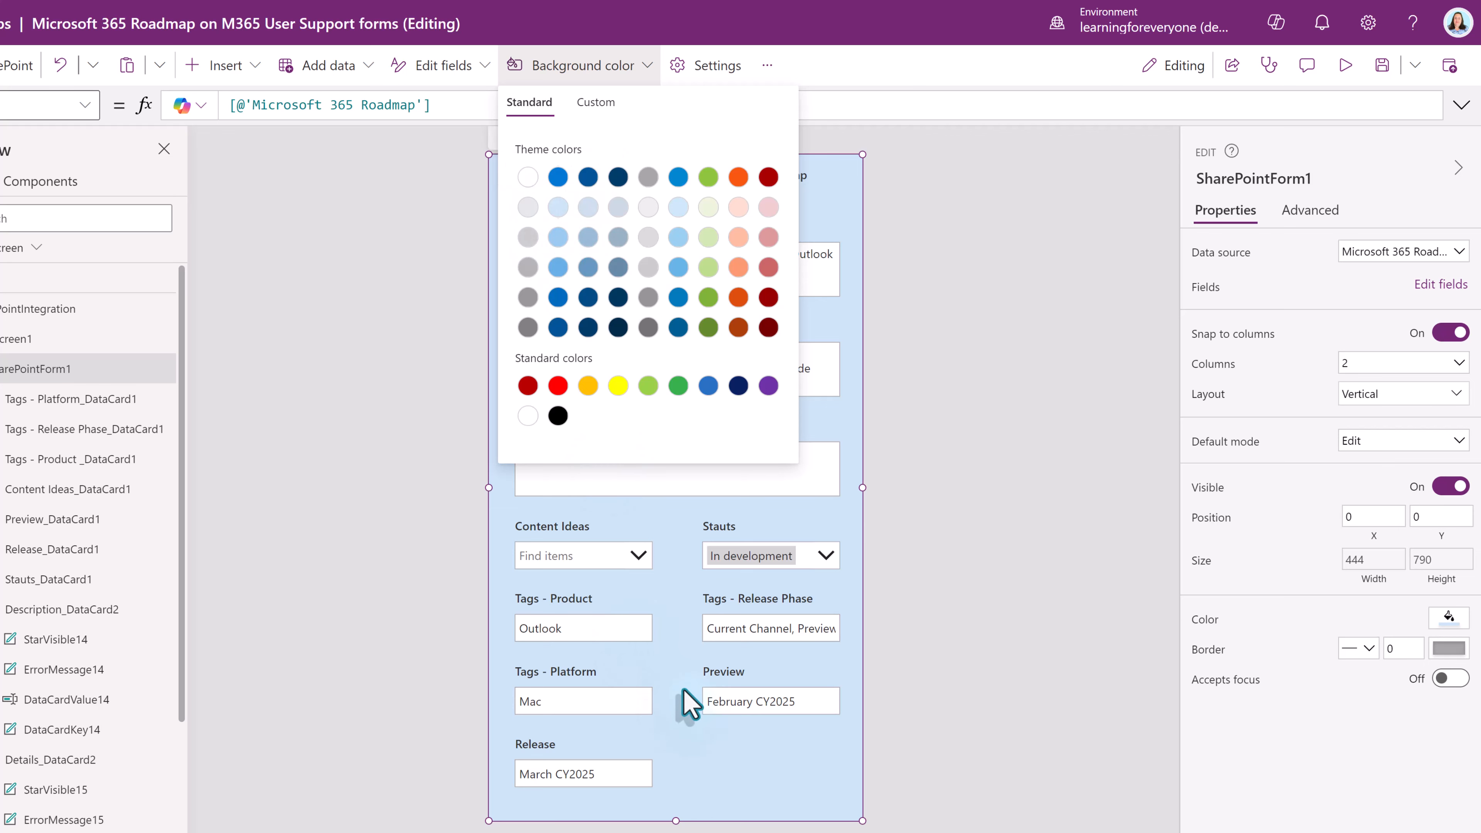
click(751, 780)
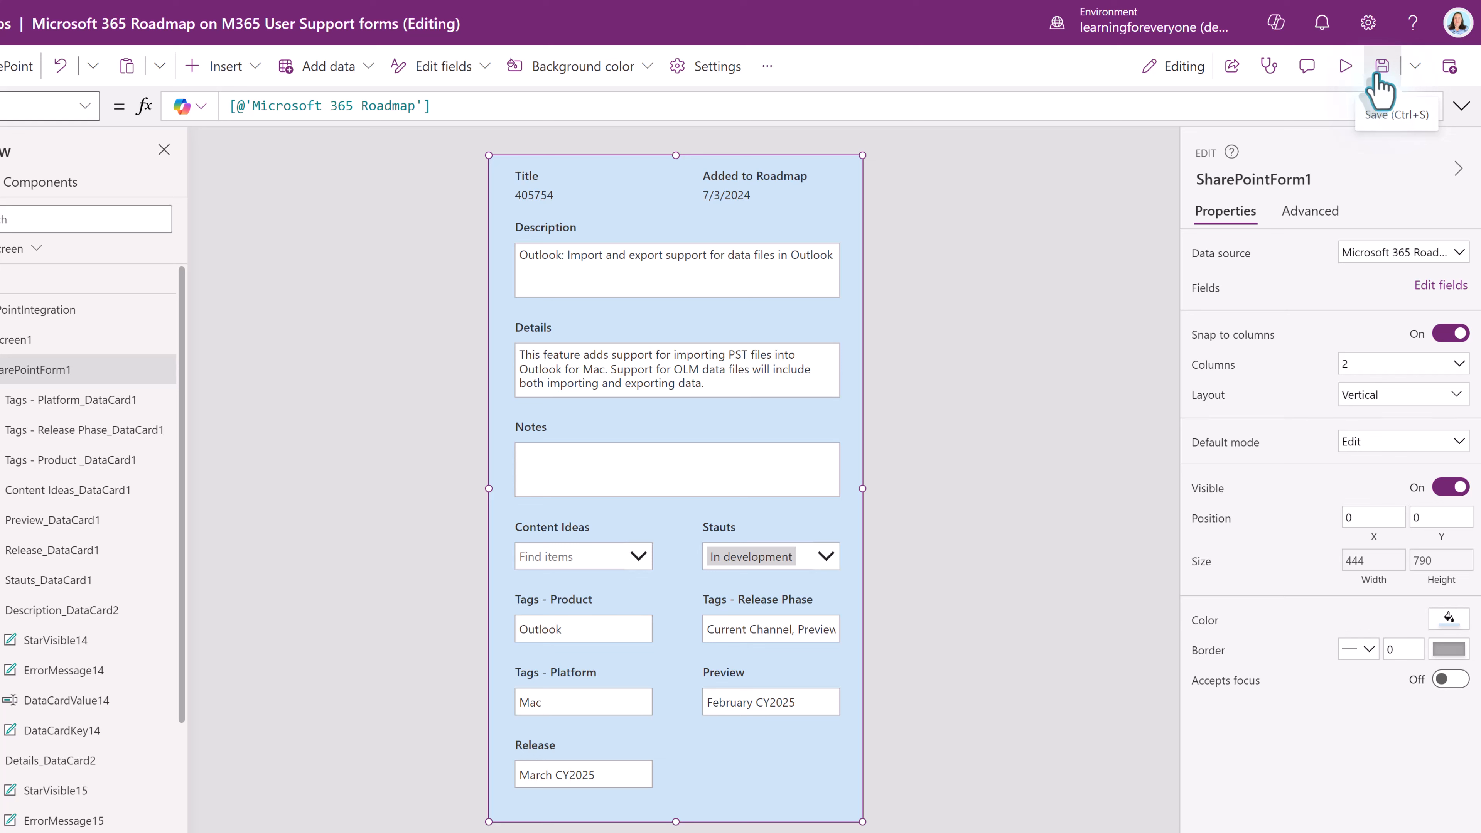
Step: Save the customized form and publish it to SharePoint
click(1380, 69)
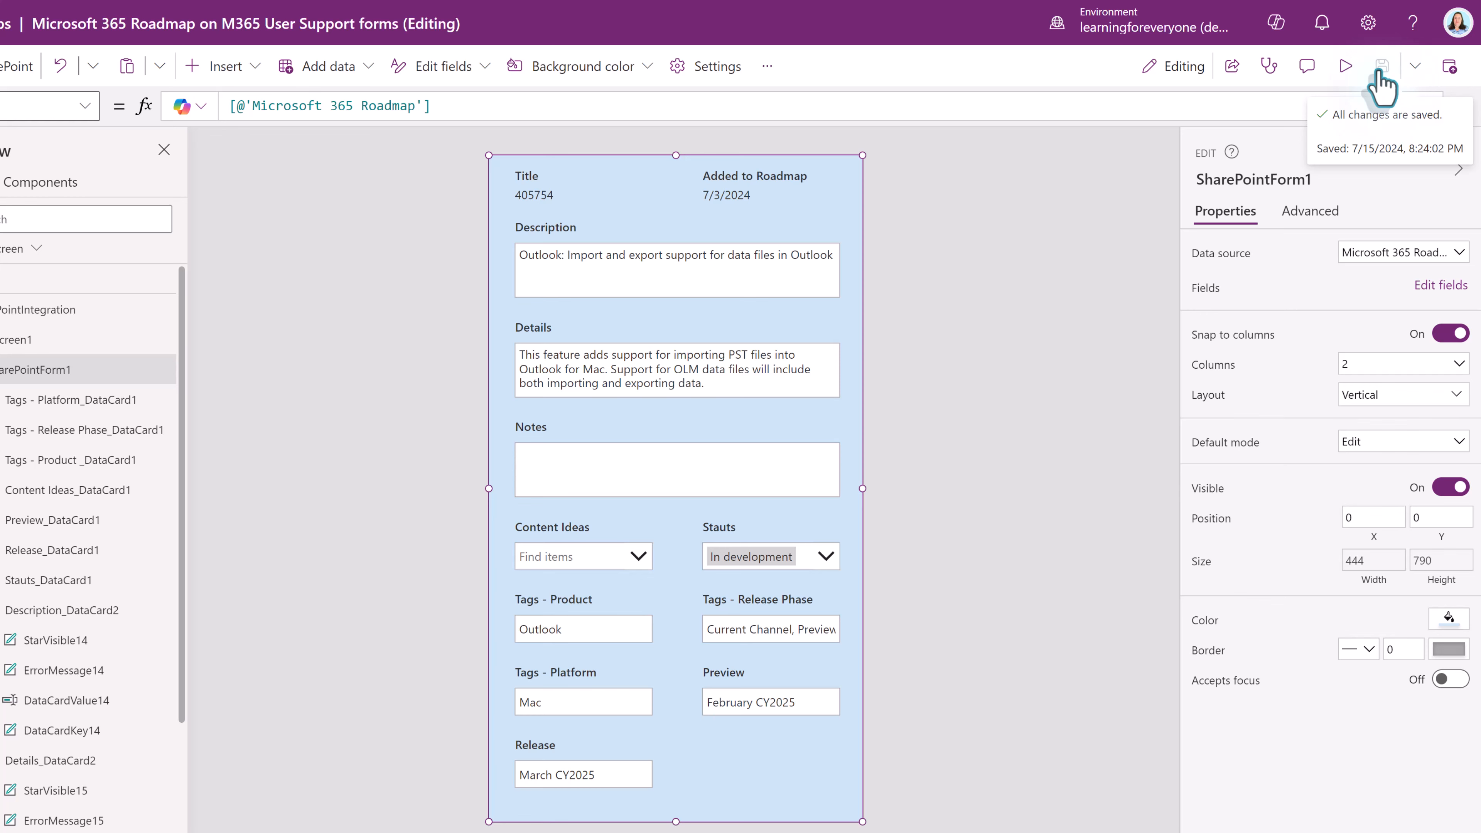
click(1450, 69)
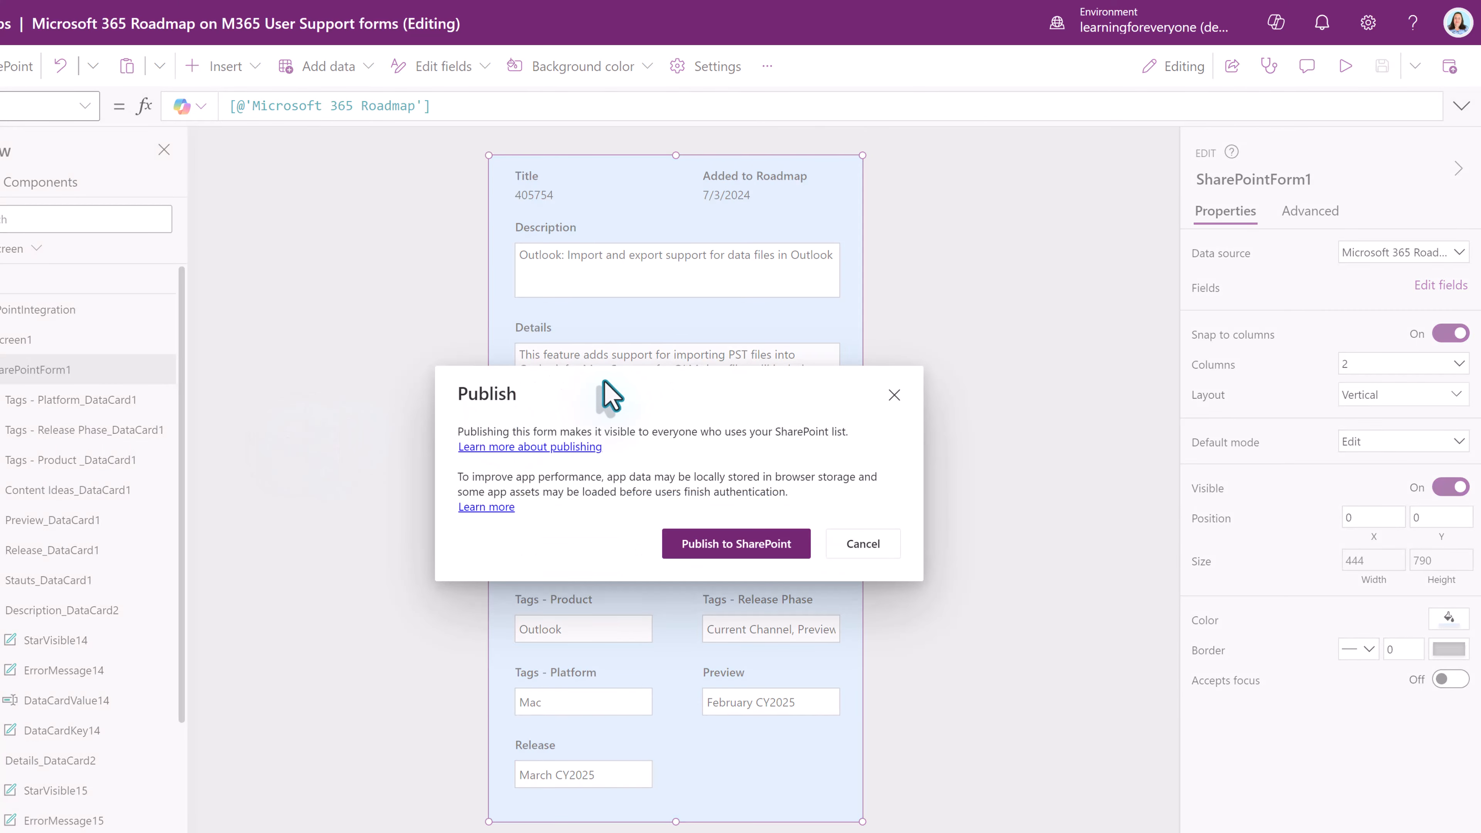
click(734, 548)
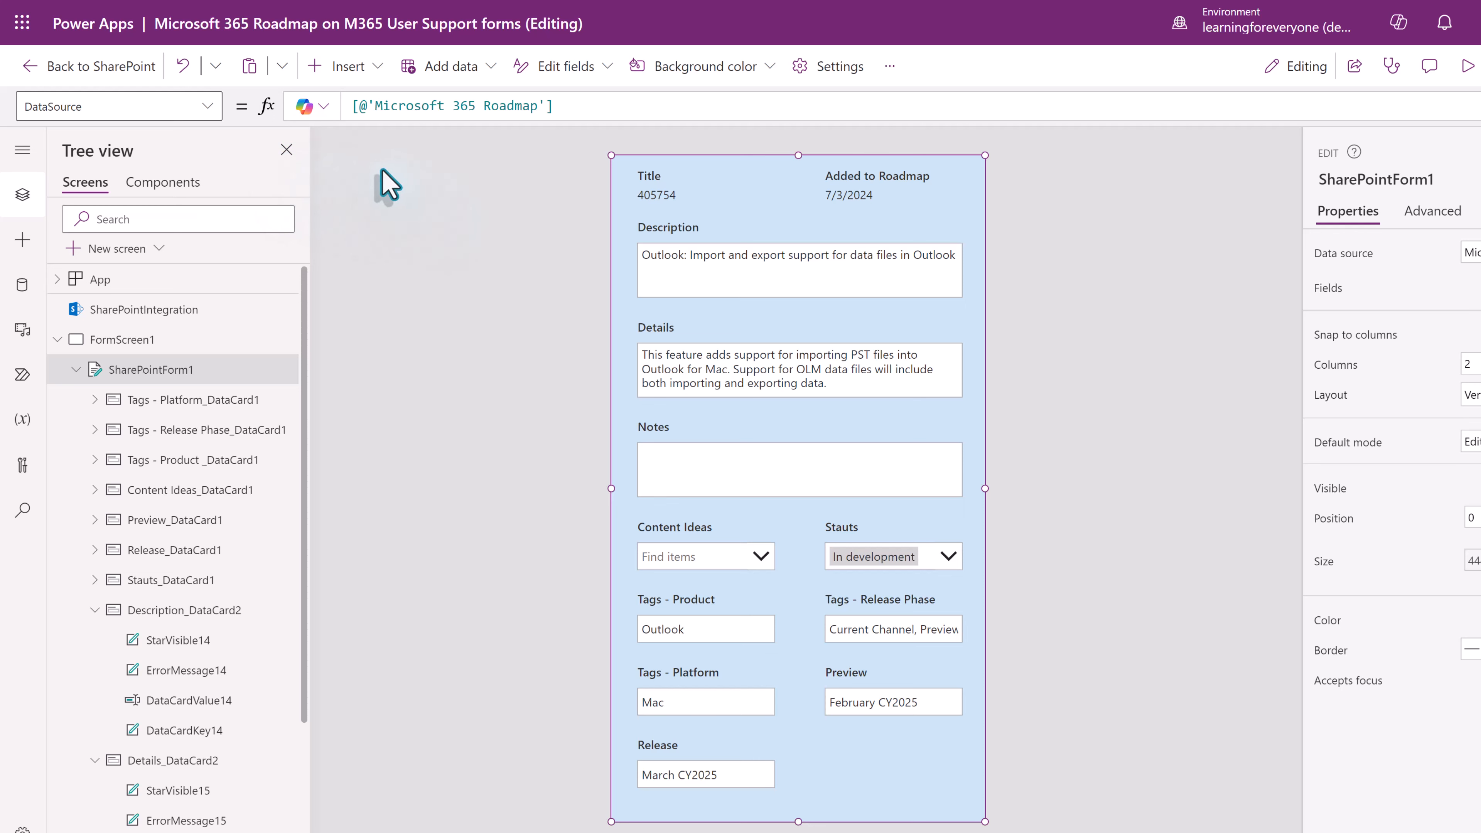
Step: Leave Power Apps for the SharePoint list and open the item with Feature ID 405754 for editing
click(33, 67)
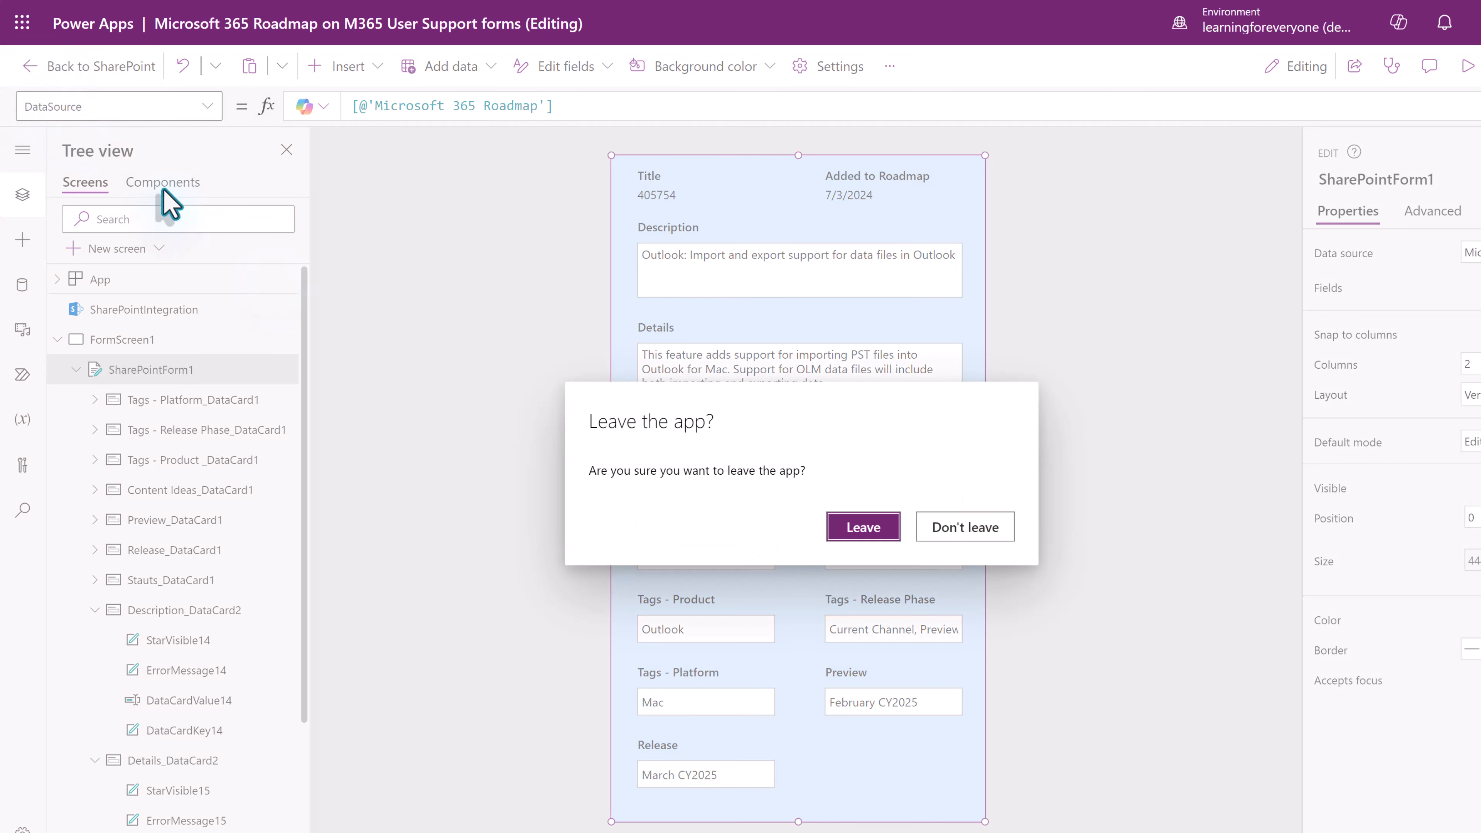
click(859, 532)
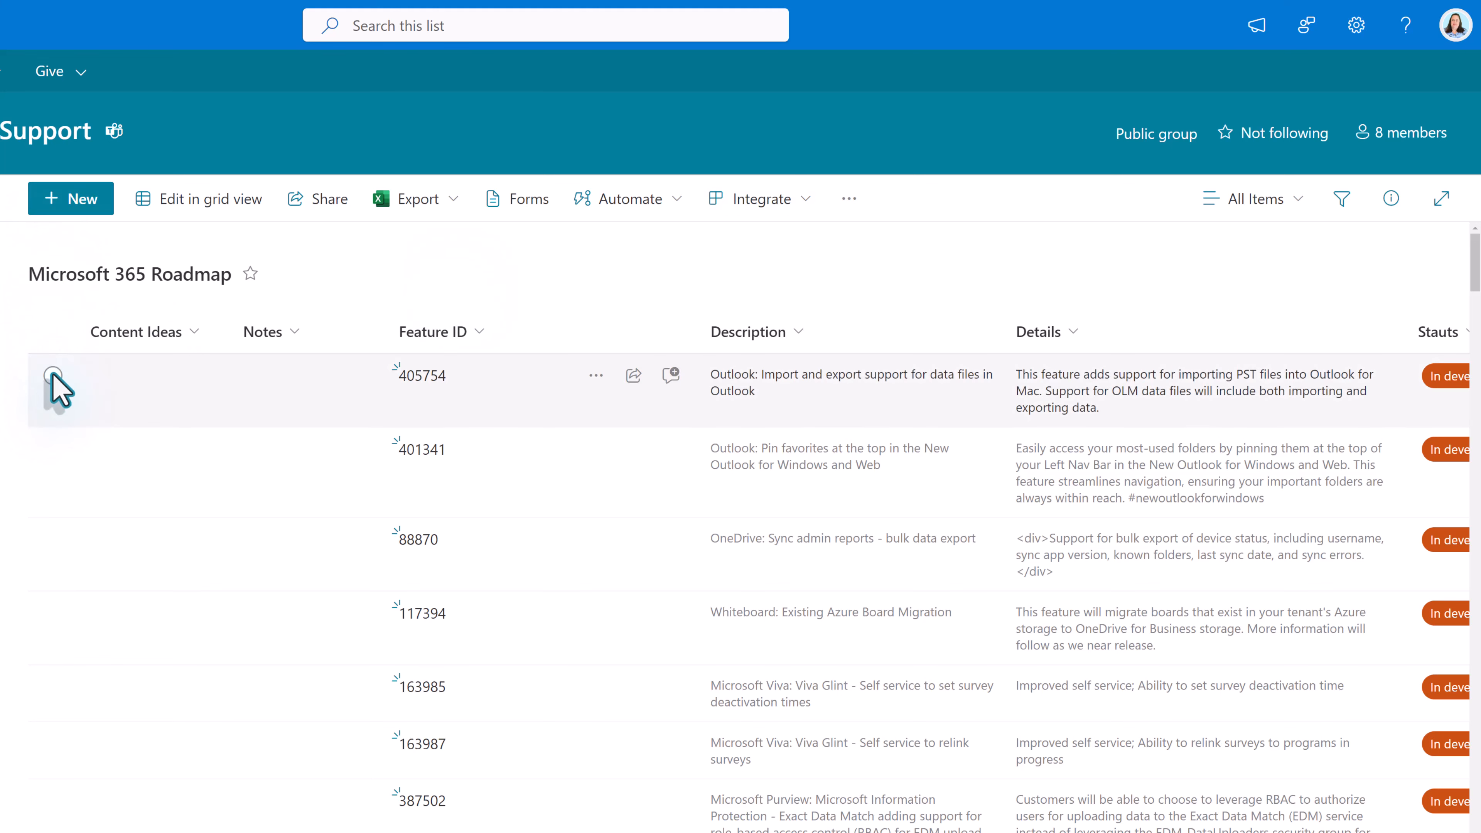
click(49, 378)
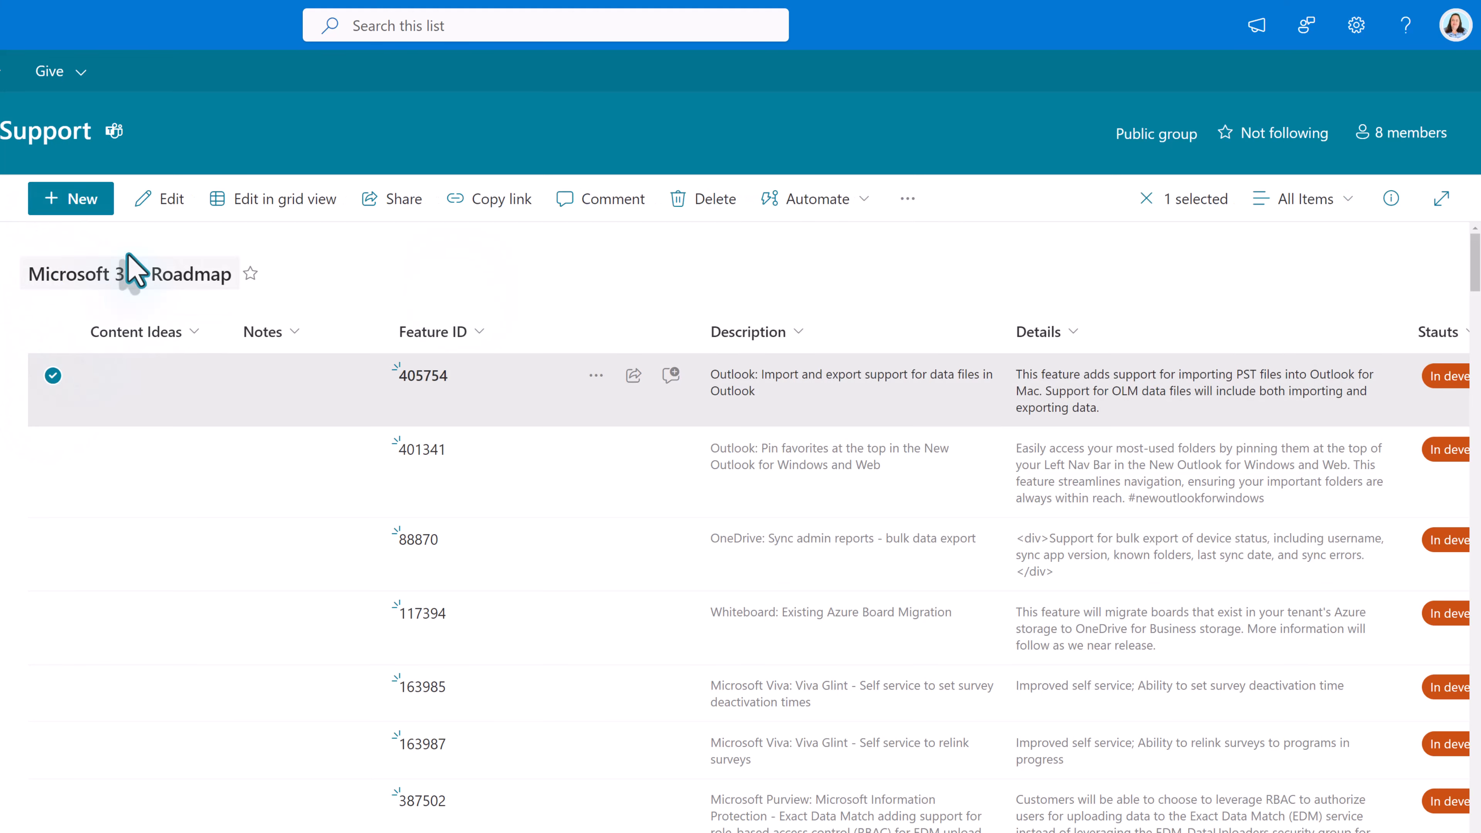
click(158, 202)
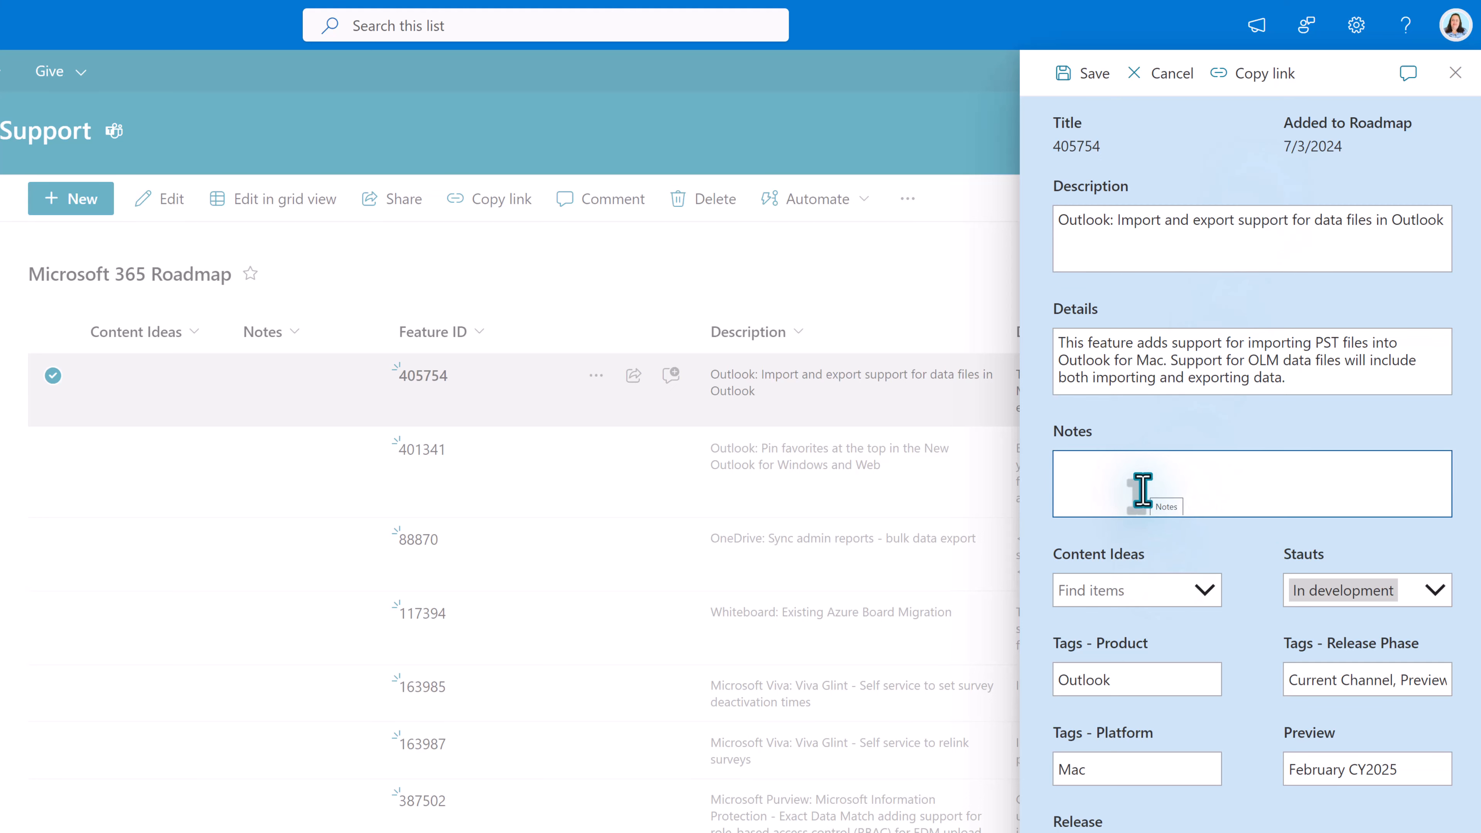
Step: Set Content Ideas to Video, enter "Need more research on this topic." in Notes, and save the item
click(1210, 593)
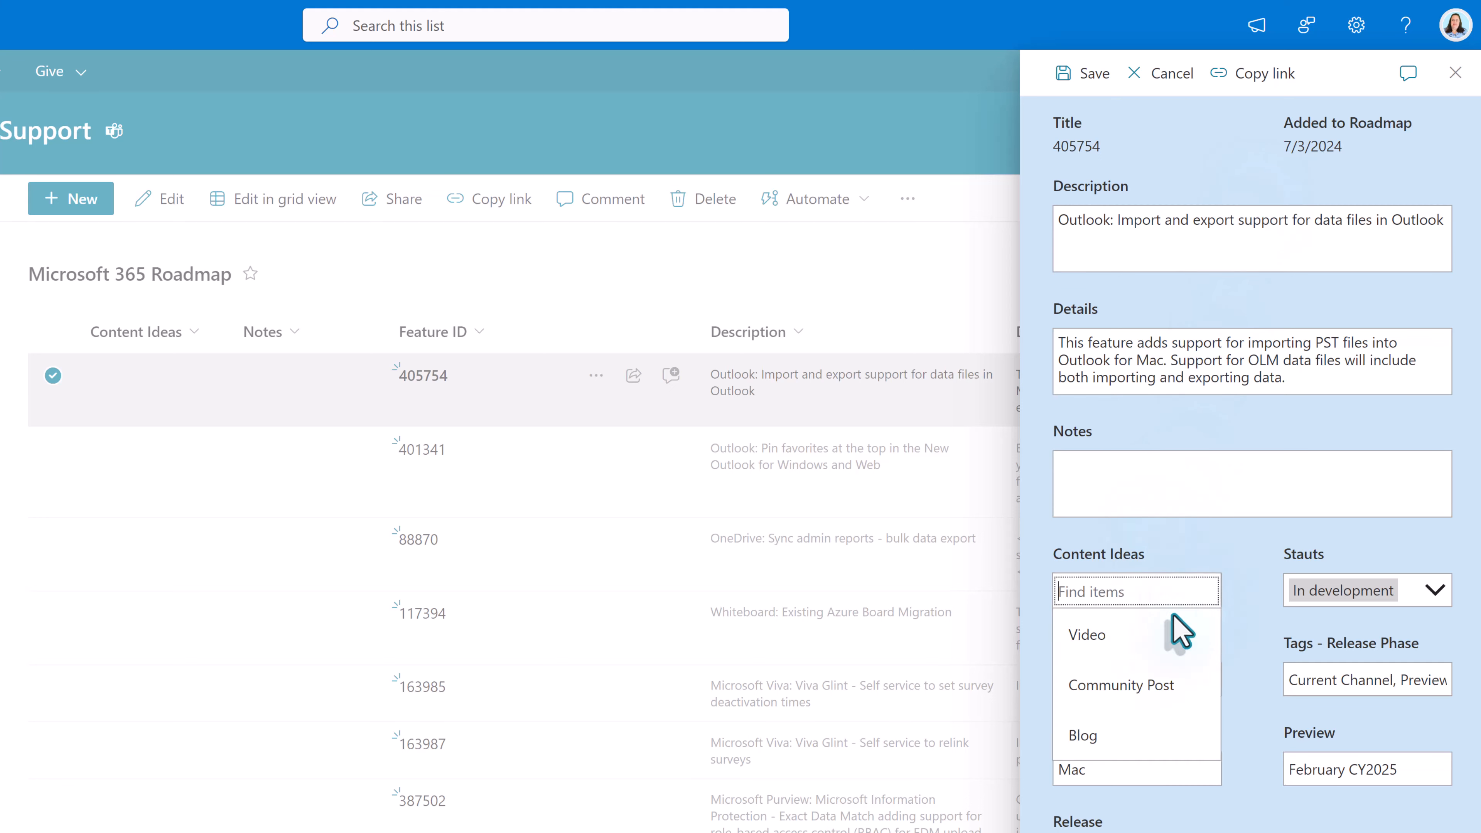
click(1108, 633)
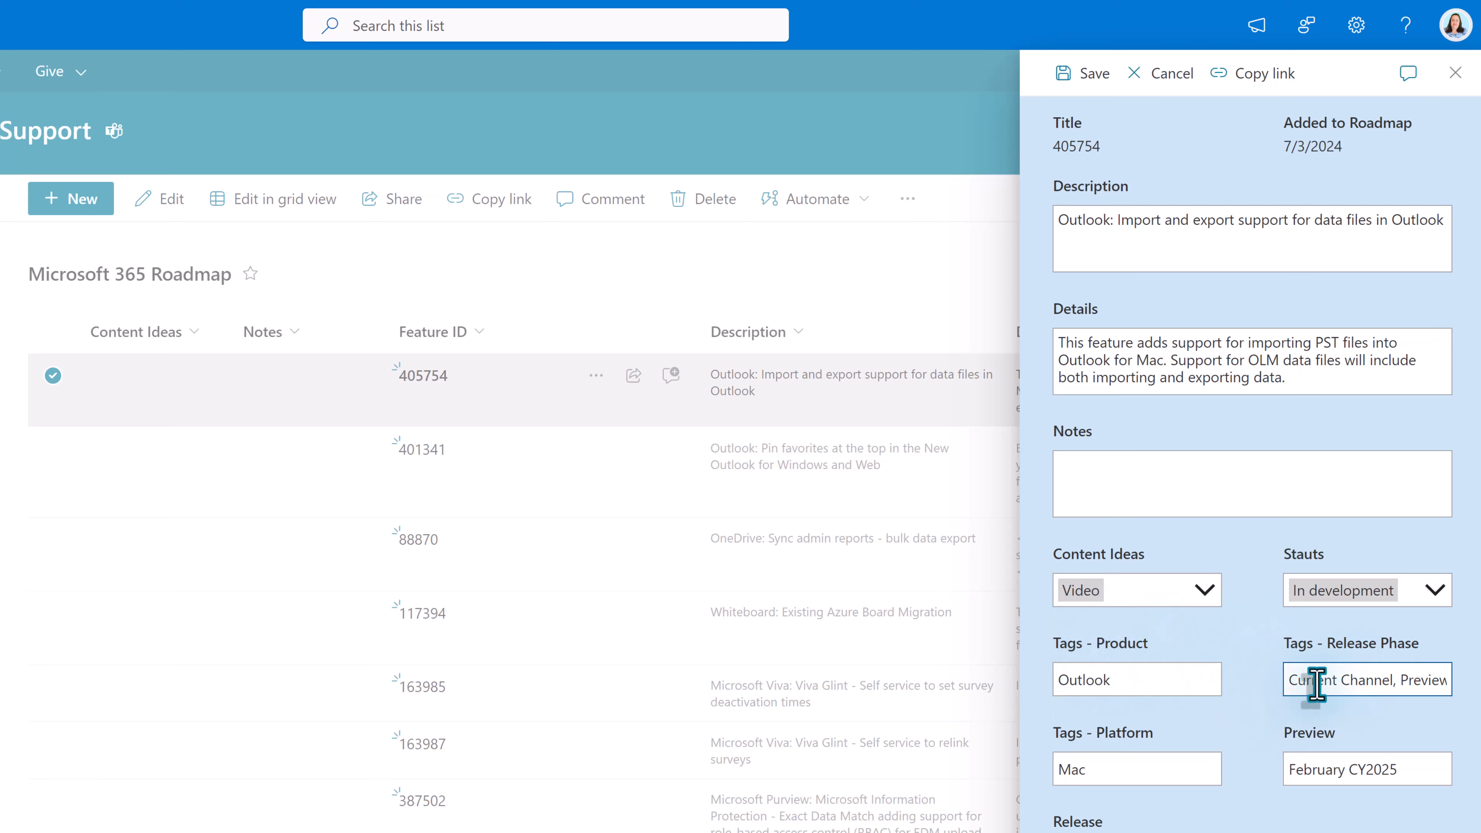
click(1119, 476)
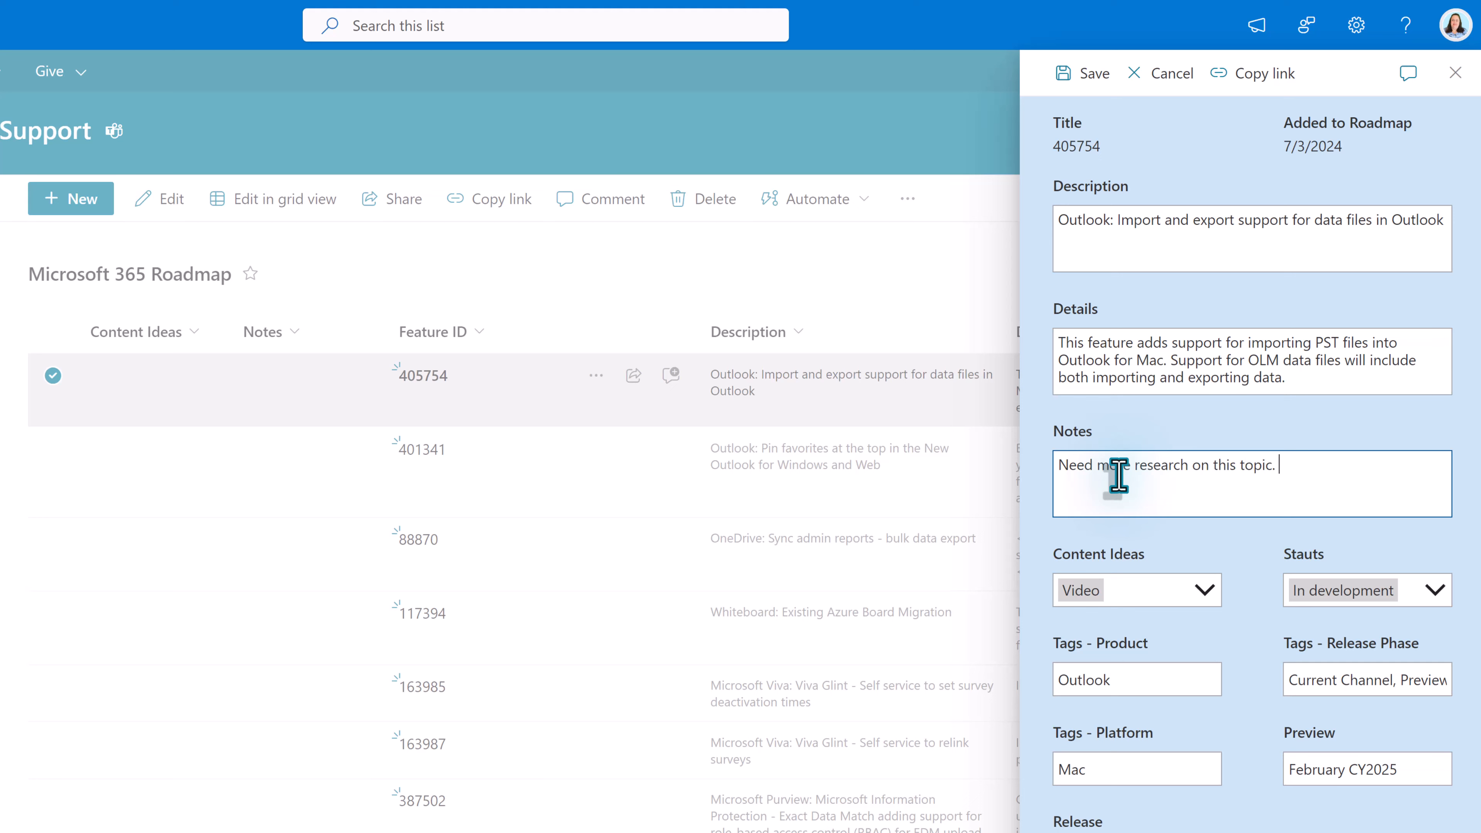
click(1088, 76)
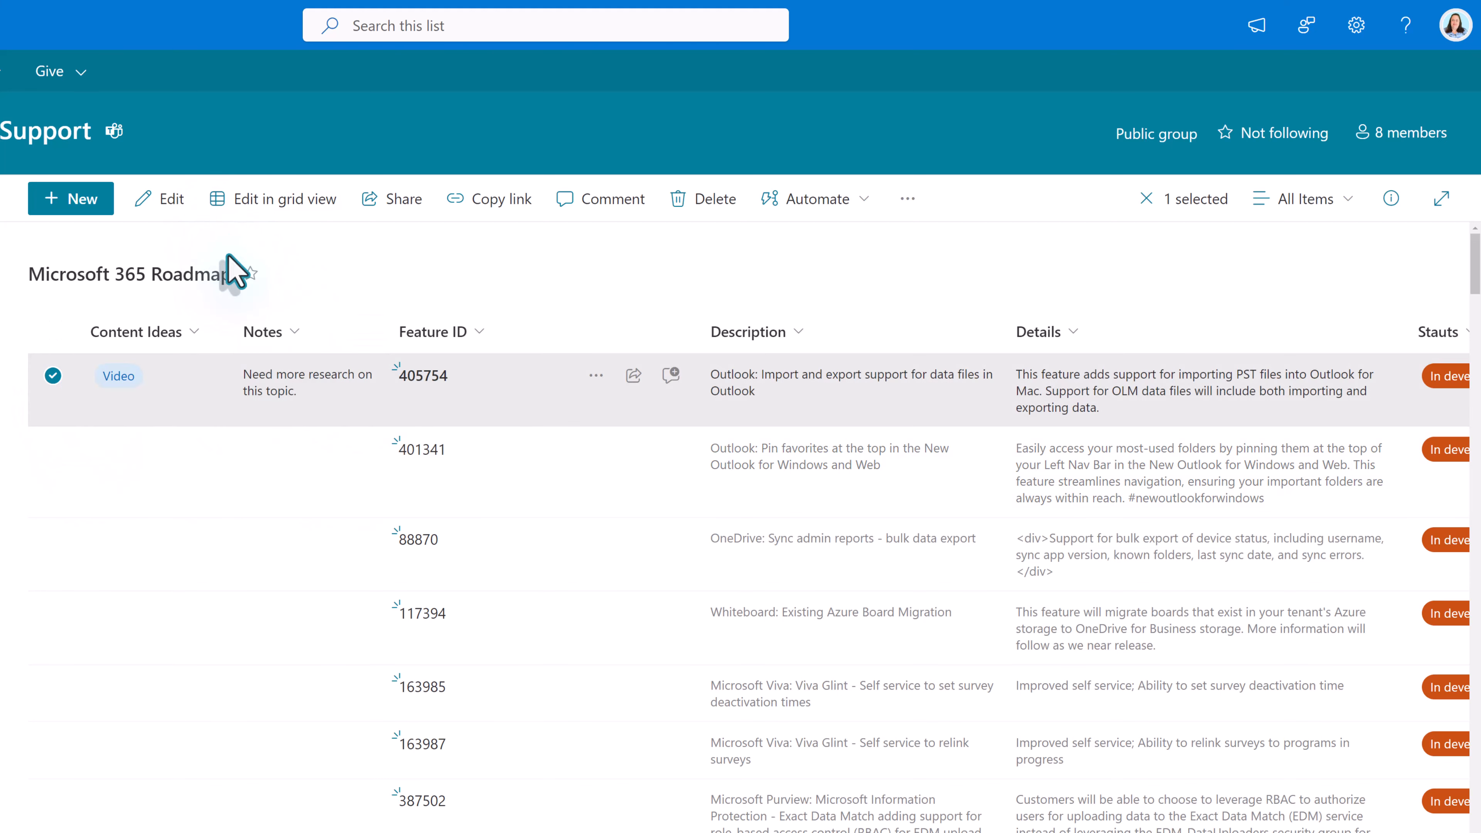
Step: Change the first item's Feature ID to 125874 in grid view and exit grid view
click(212, 198)
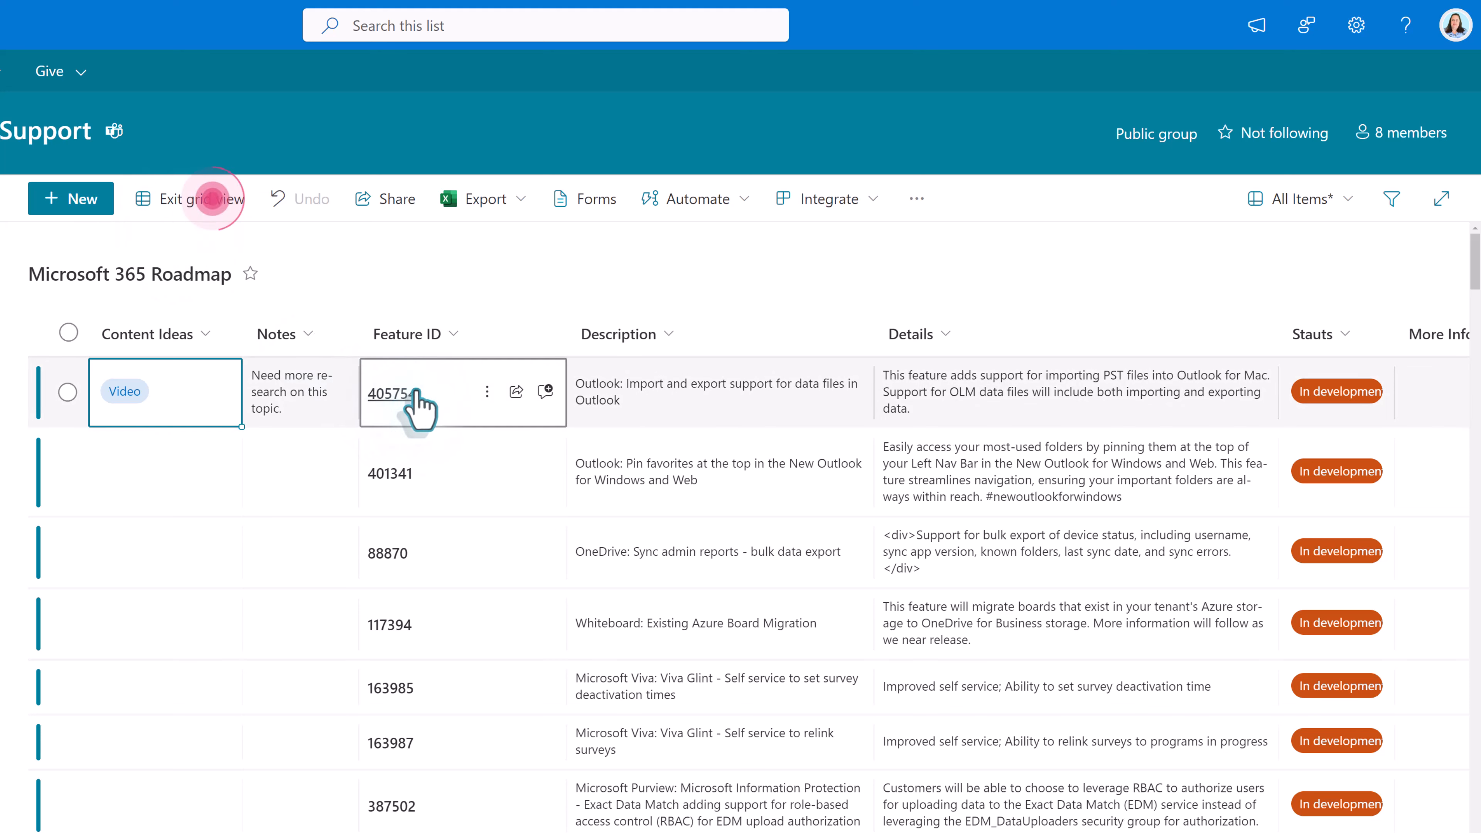
click(427, 397)
drag(425, 399, 352, 395)
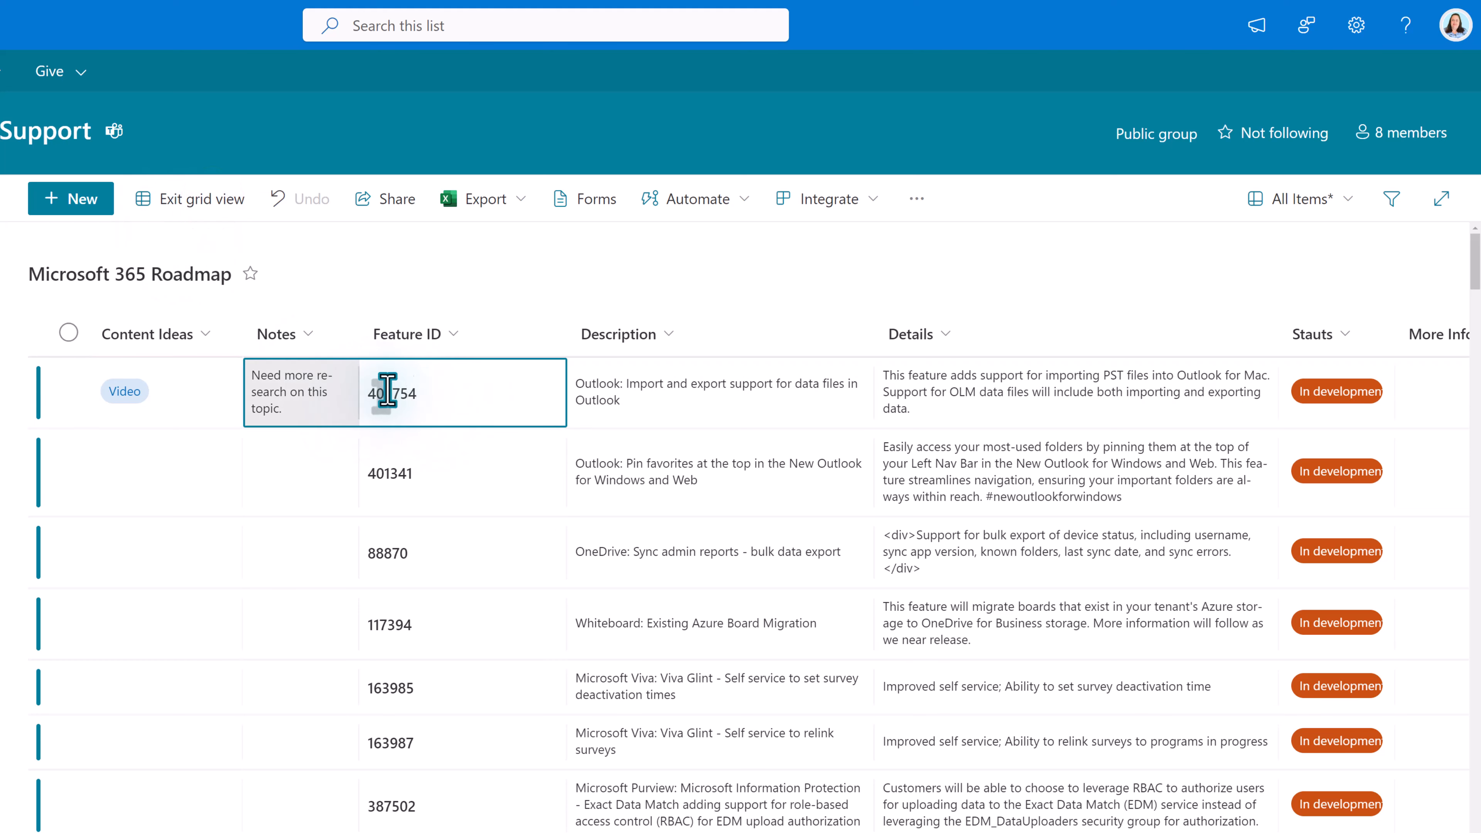
key(BackSpace)
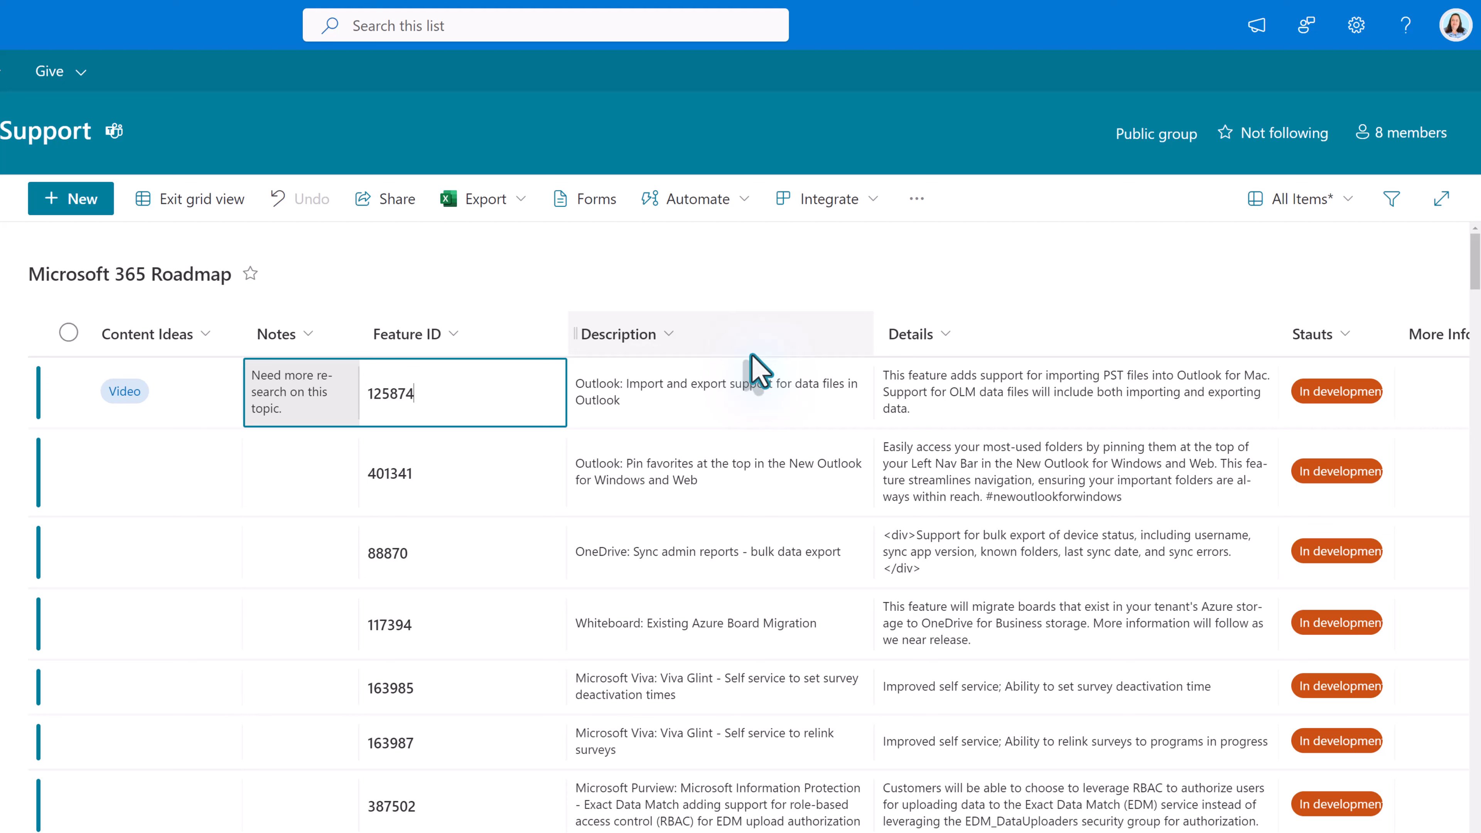
click(179, 204)
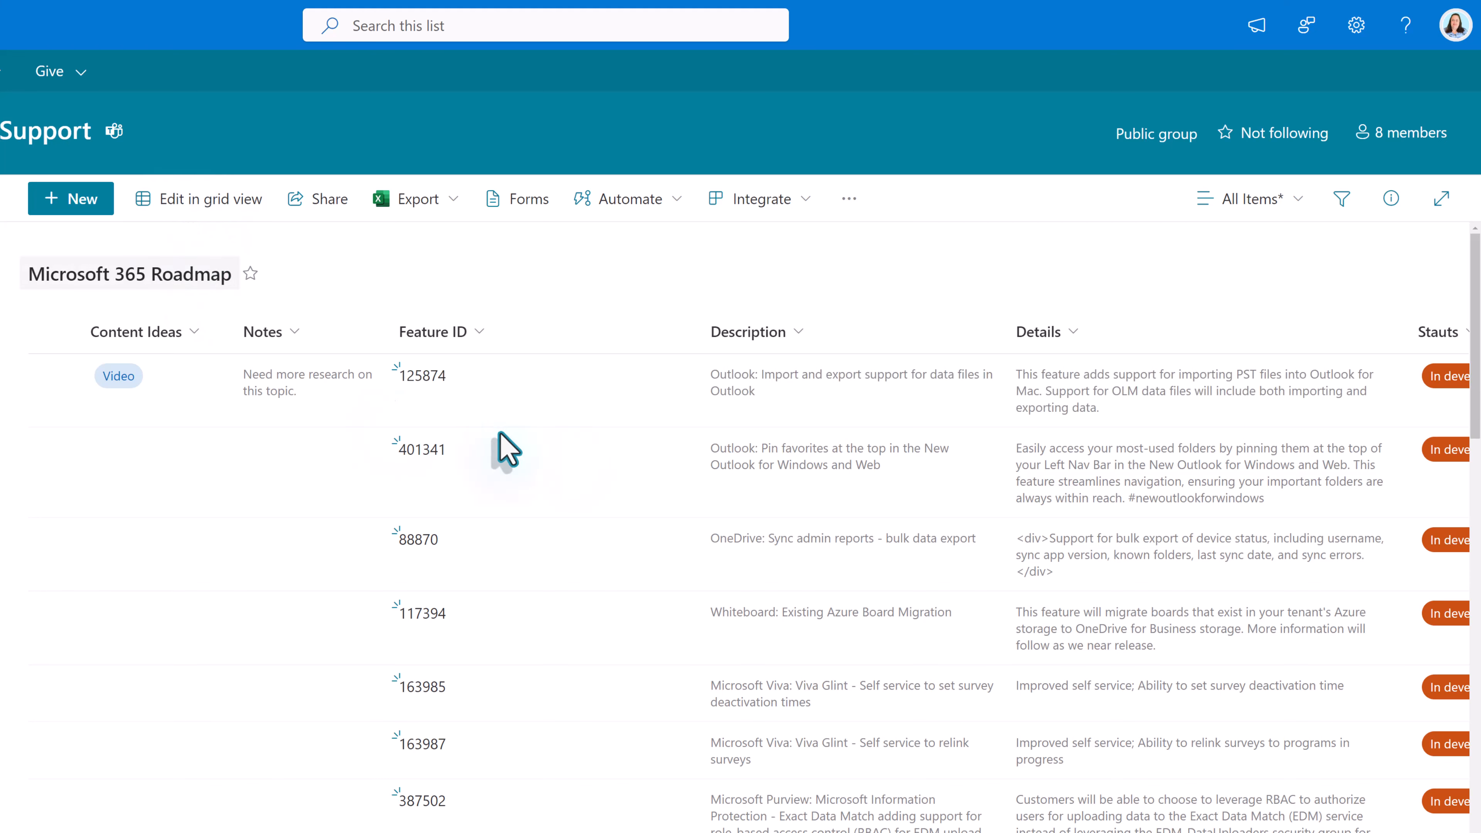